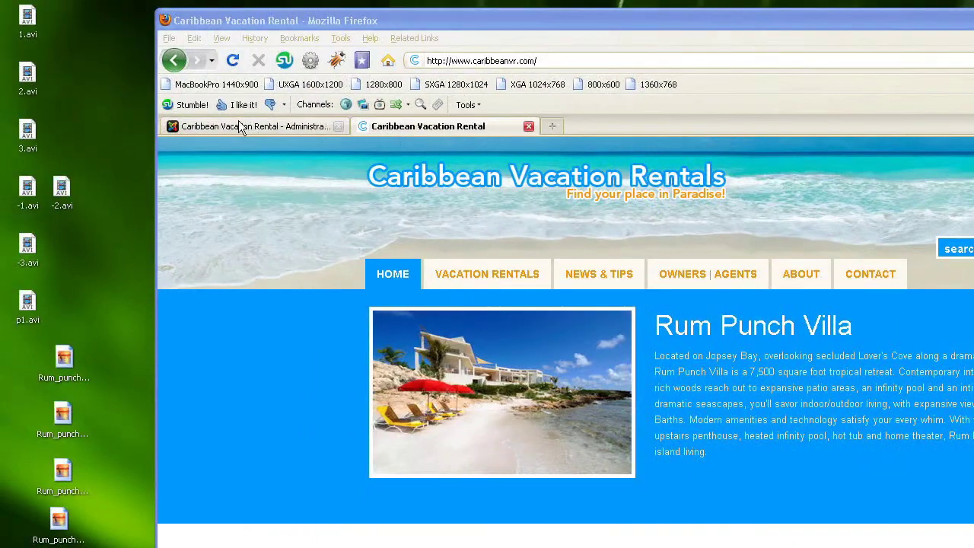
- In Article Manager, filter to the Vacation Rentals section and tick the Majestic View article
click(239, 125)
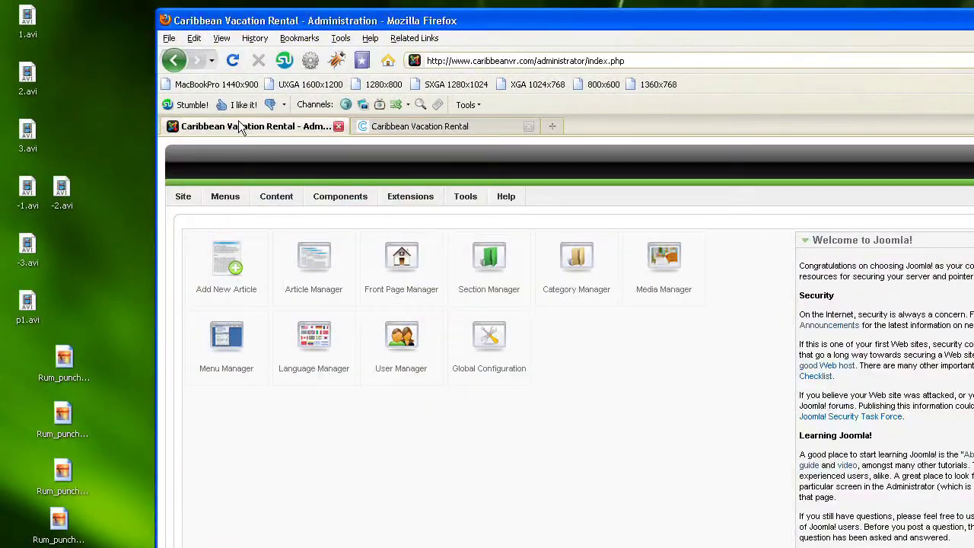
click(311, 283)
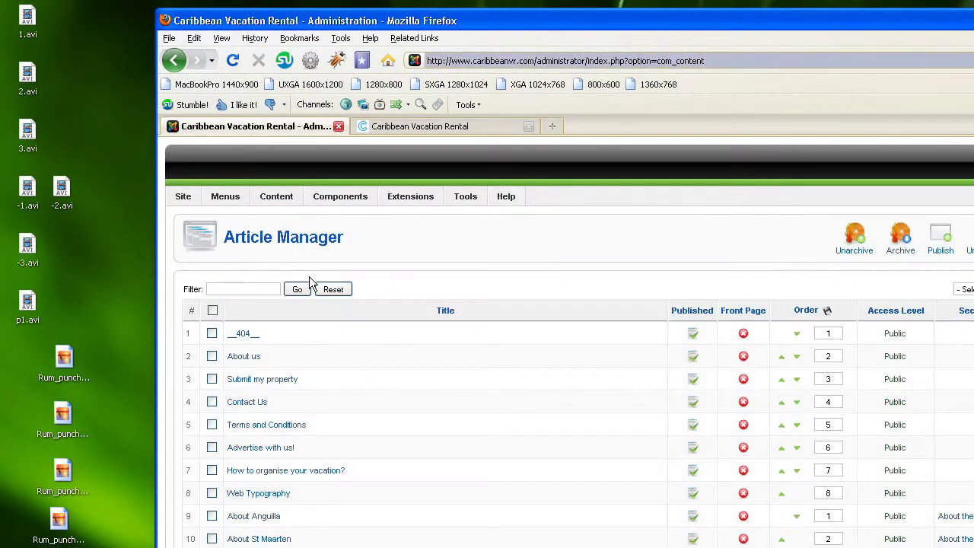
click(973, 290)
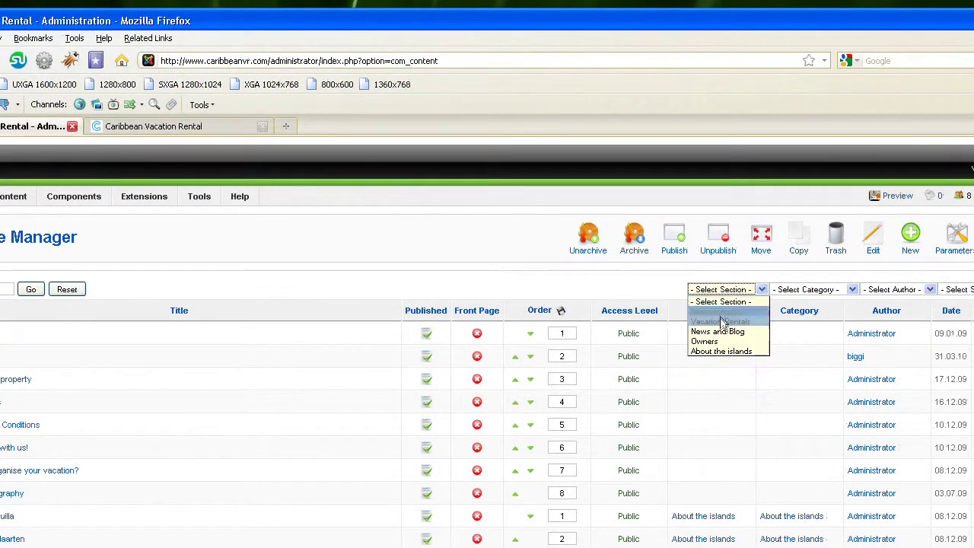
click(721, 322)
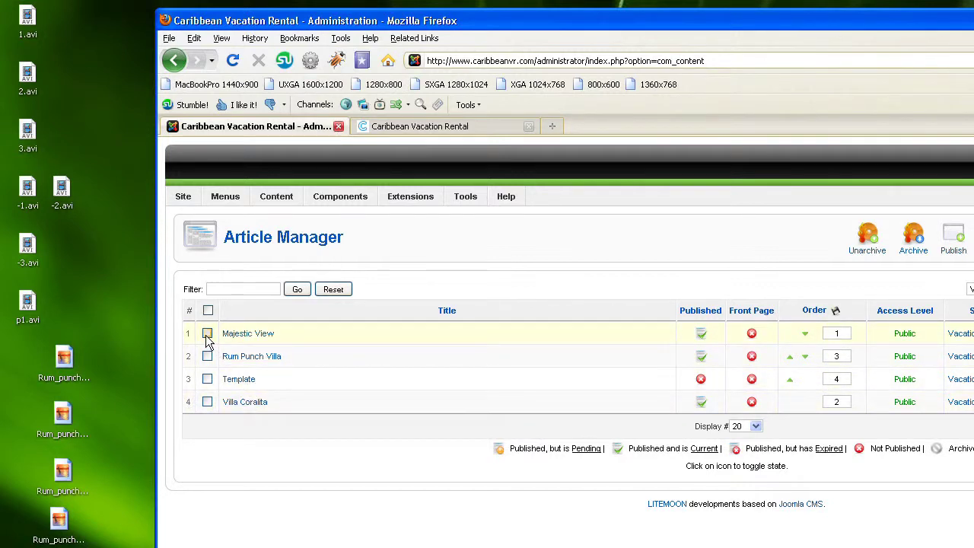
click(207, 335)
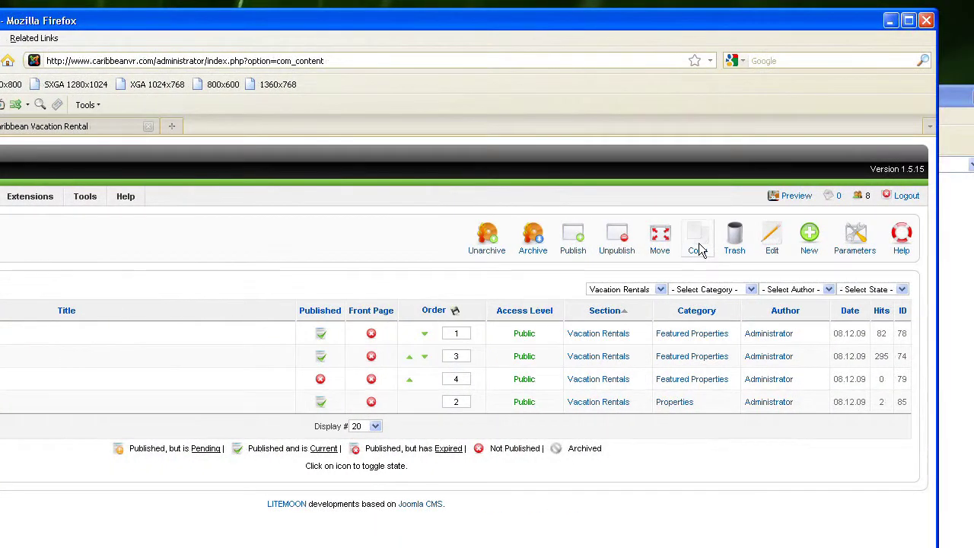
- Copy Majestic View into Vacation Rentals / Properties and open the copy for editing
click(699, 244)
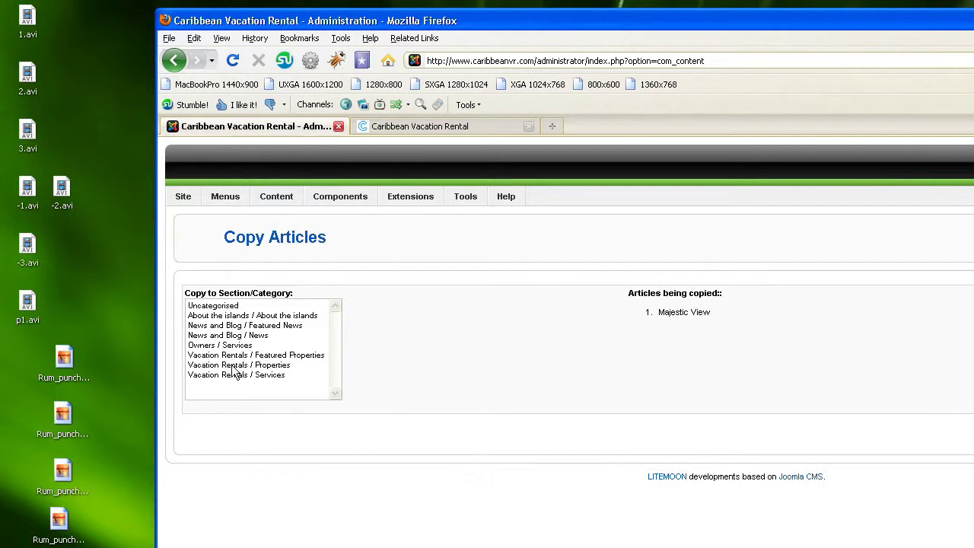
click(255, 367)
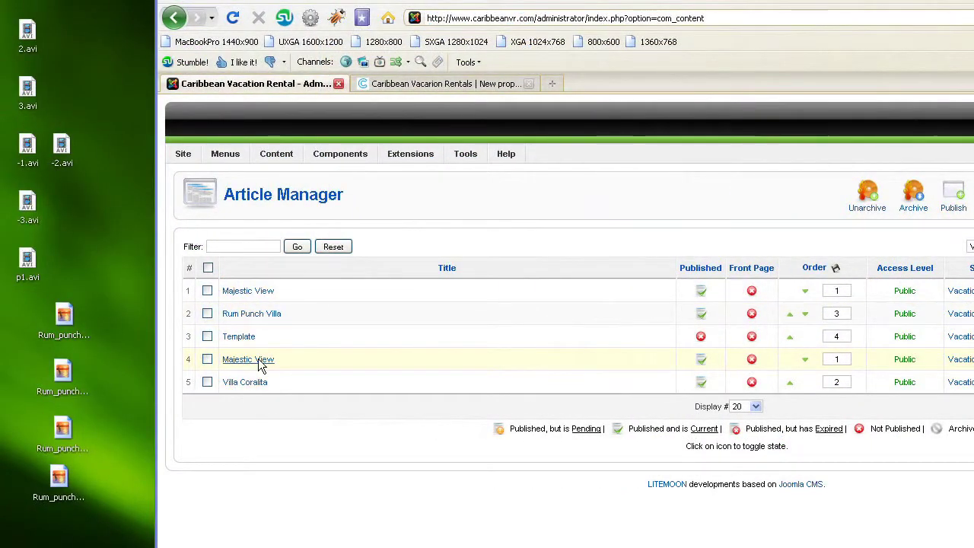
click(133, 359)
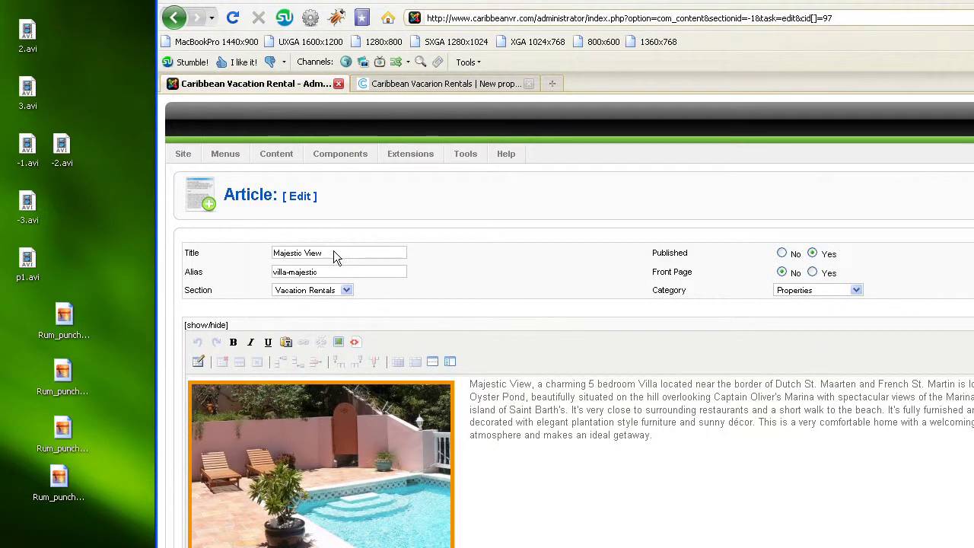
- Replace the copied article's title and alias with 'New Property'
drag(362, 254, 243, 260)
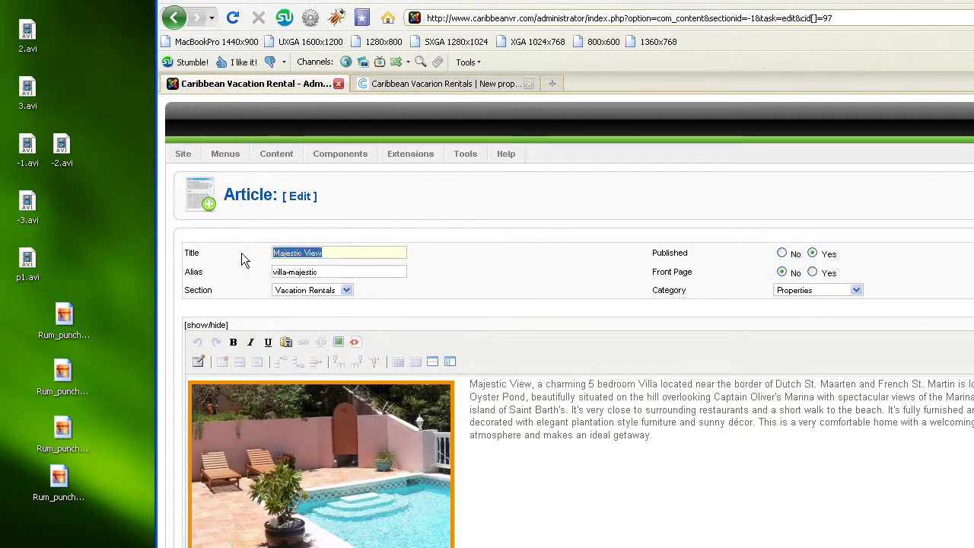
text(New P)
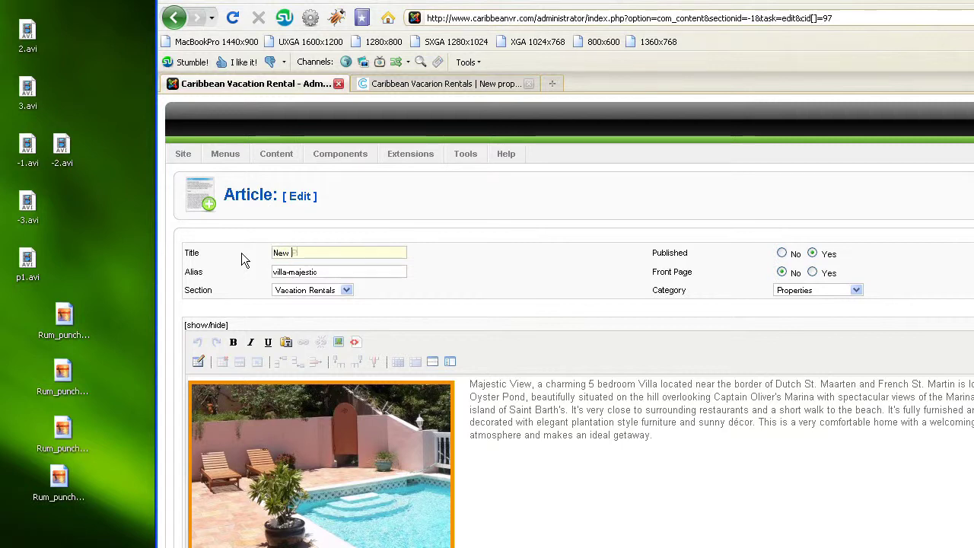
text(roperty)
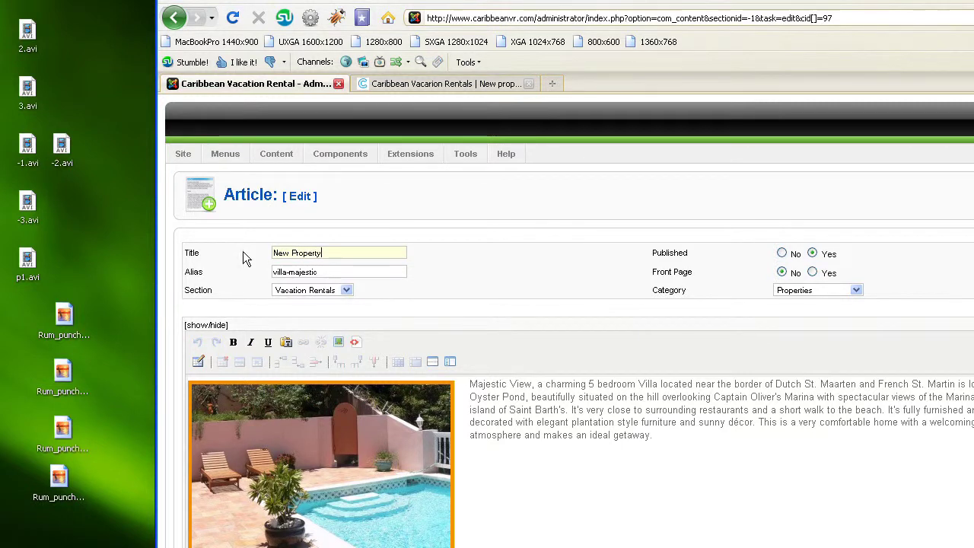
drag(322, 272, 249, 280)
key(ctrl+v)
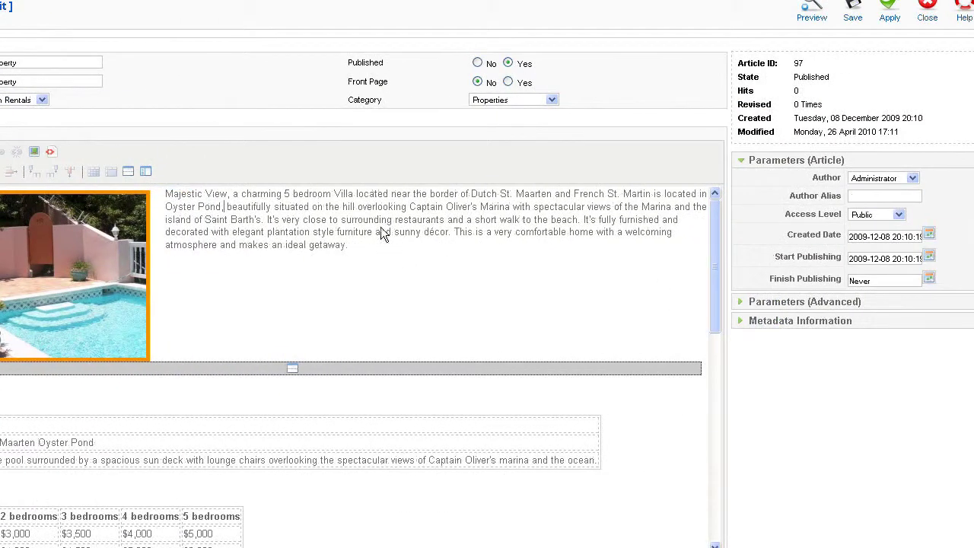
drag(305, 249, 162, 191)
click(287, 246)
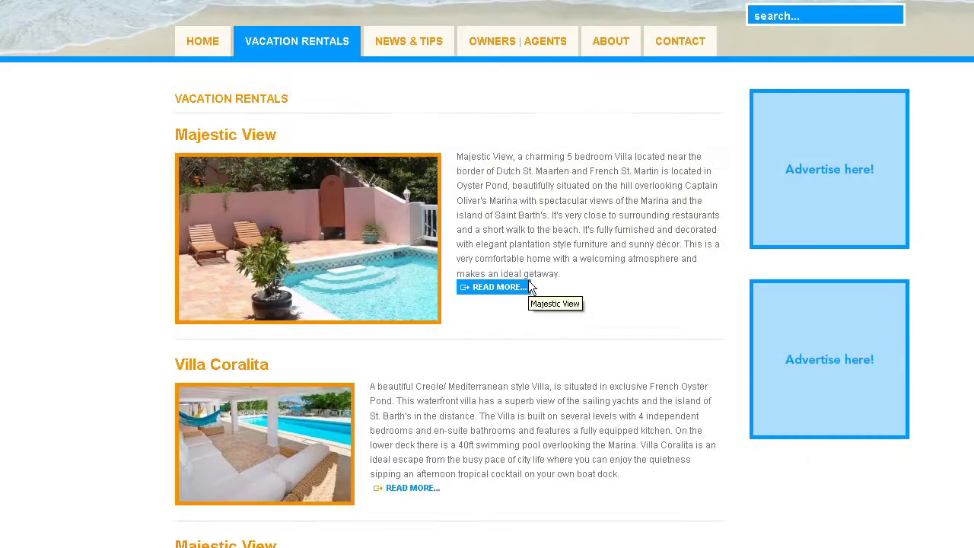
- Reload the live Vacation Rentals listing, view the homepage featuring Majestic View, then return to the editor
scroll(531, 271, down, 8)
scroll(530, 271, up, 2)
scroll(508, 193, up, 1)
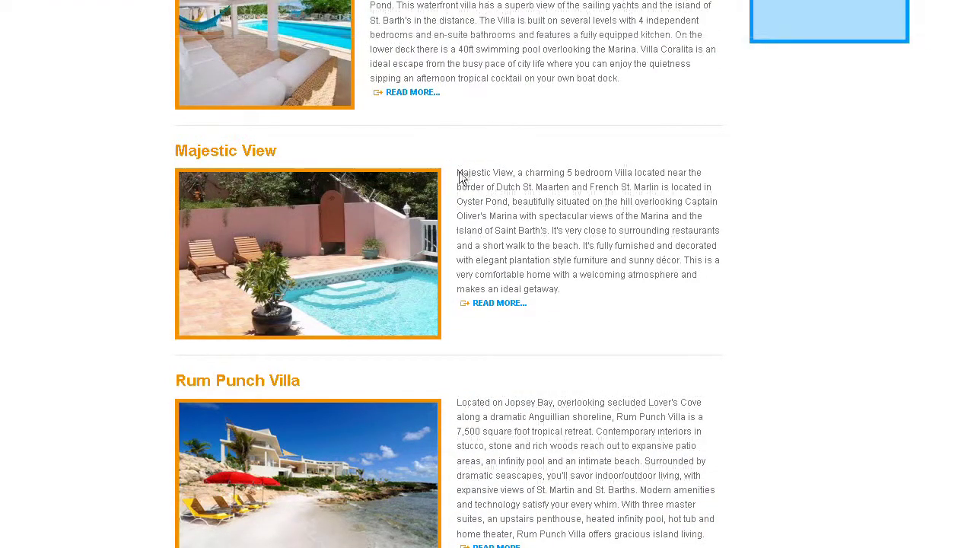
drag(459, 173, 564, 296)
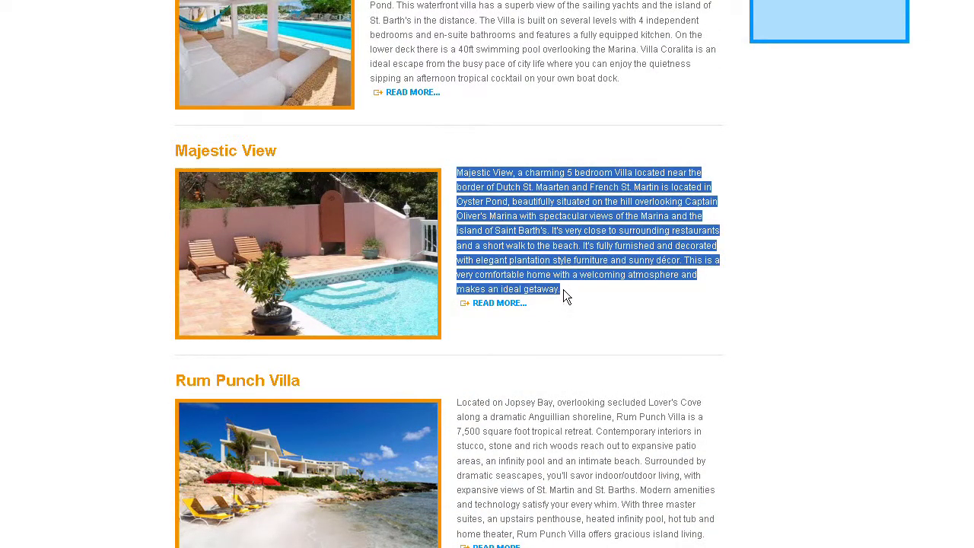
scroll(380, 195, up, 1)
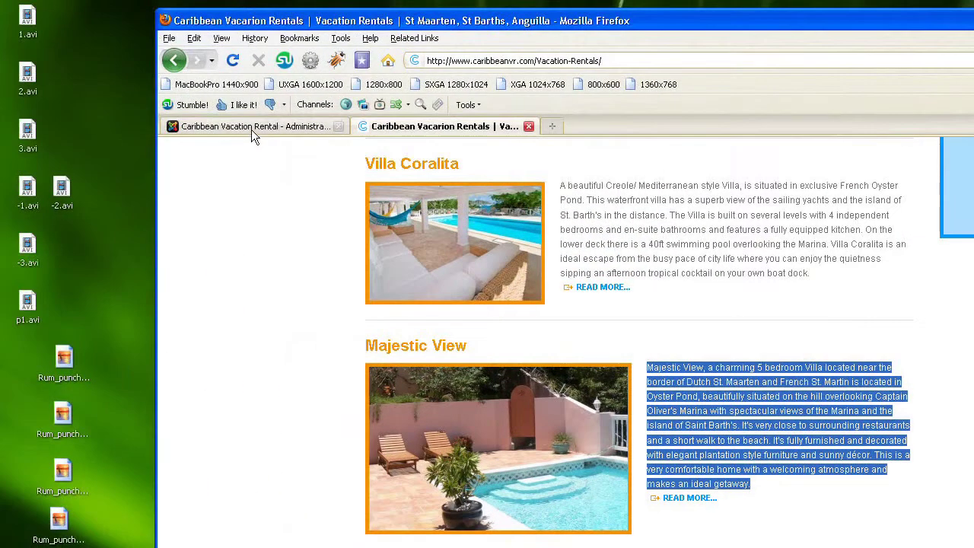
click(251, 127)
click(426, 126)
key(F5)
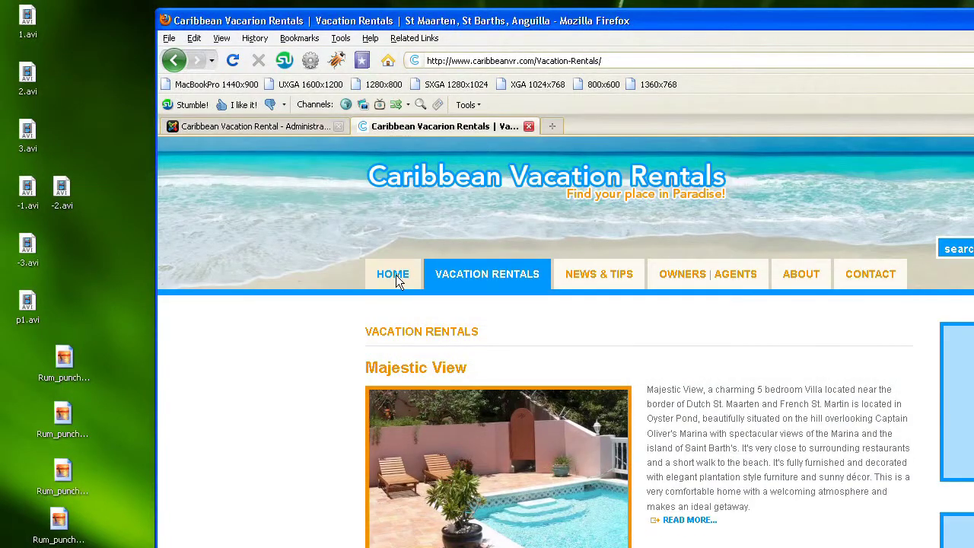
click(396, 275)
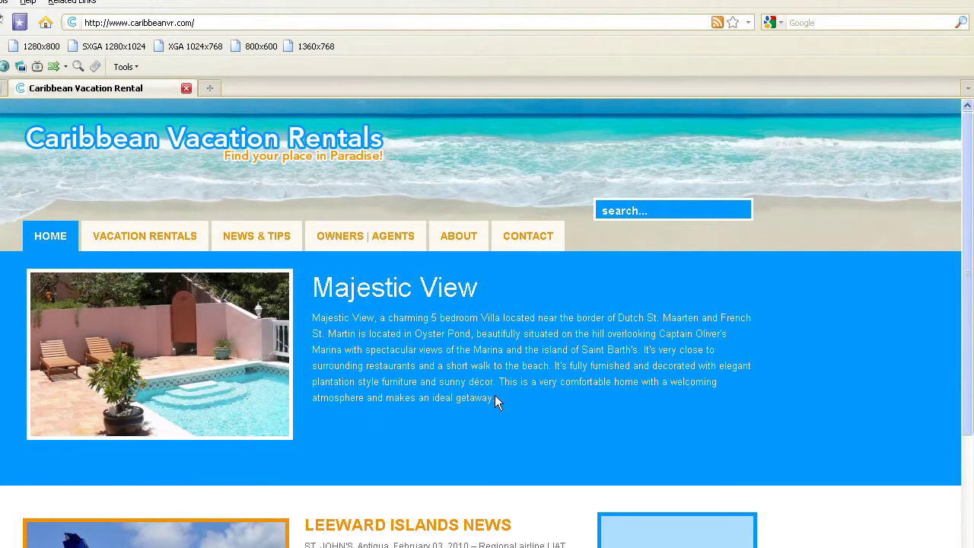
key(ctrl+shift+Tab)
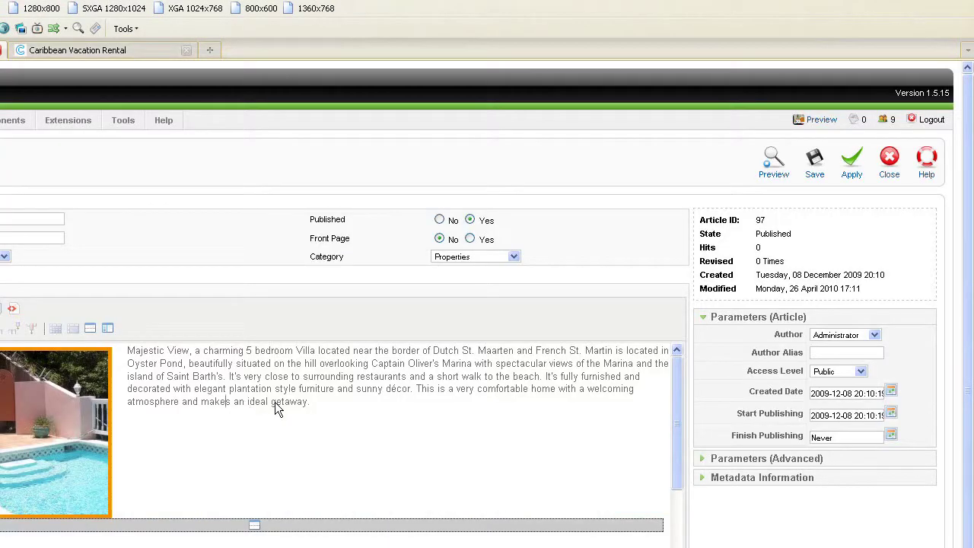
- Undo an accidental paragraph break inserted after 'It's very close' in the description
triple_click(283, 398)
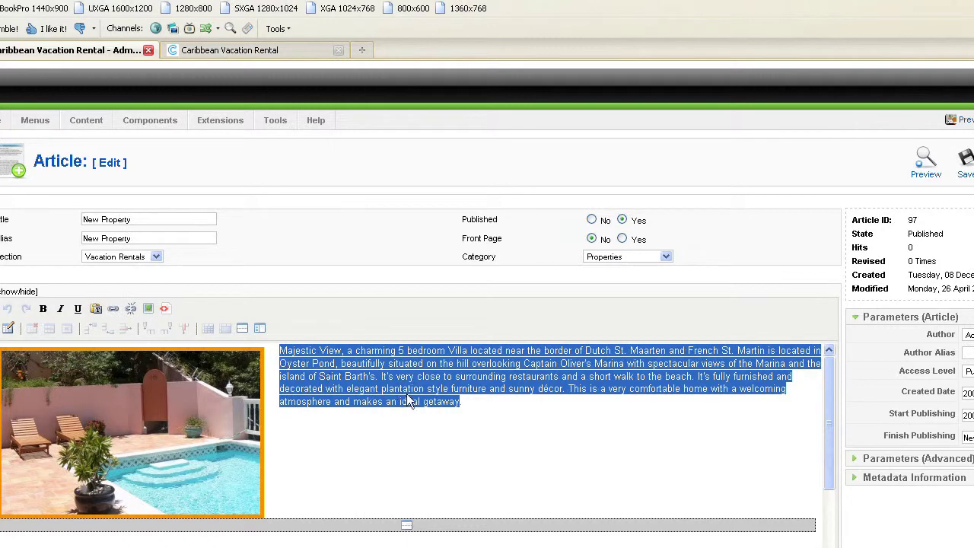
click(456, 403)
click(444, 377)
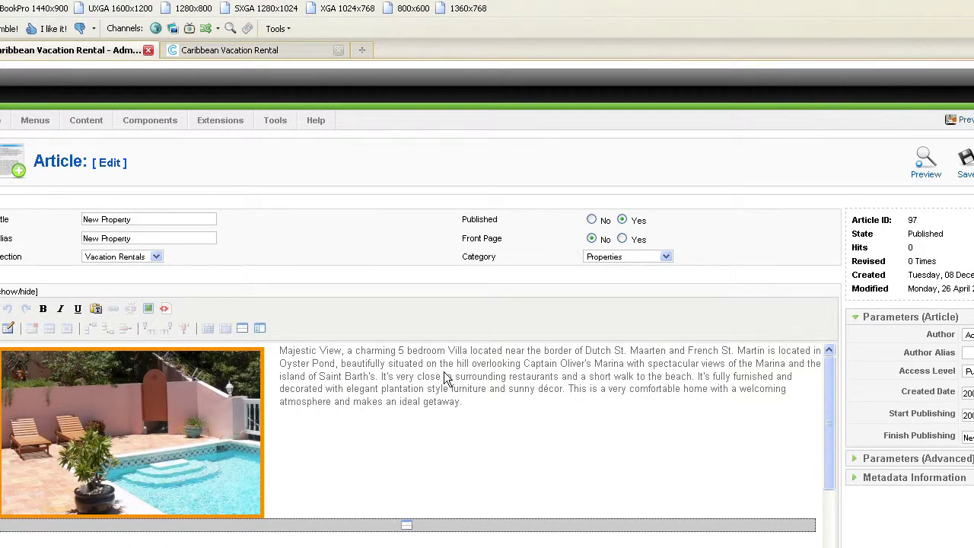
key(Return)
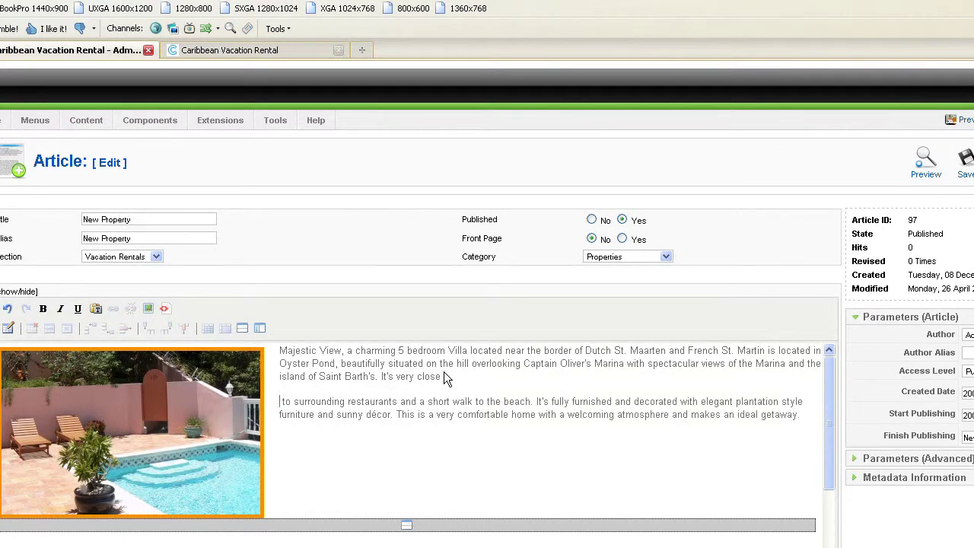
click(7, 308)
click(7, 308)
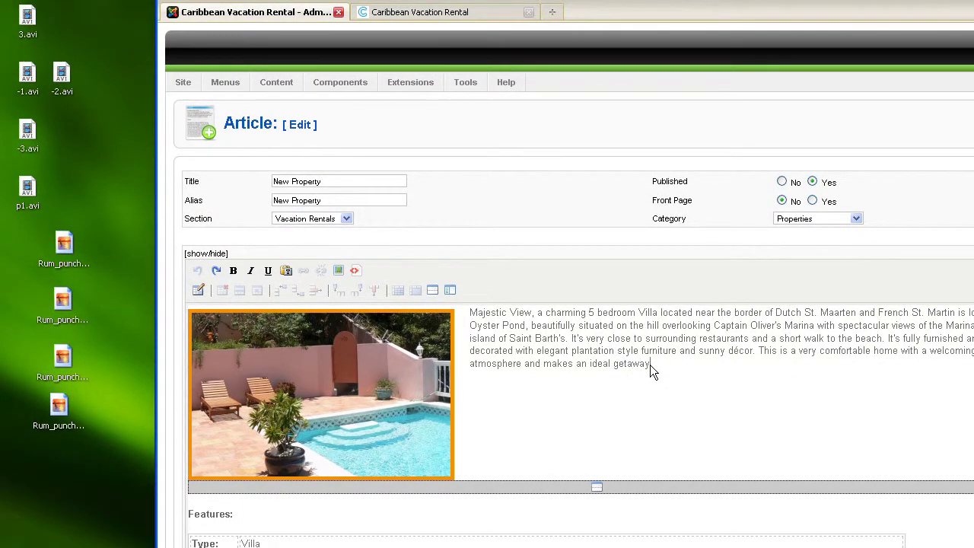
- Replace the entire Majestic View description with pasted Lorem Ipsum text
drag(650, 369, 481, 323)
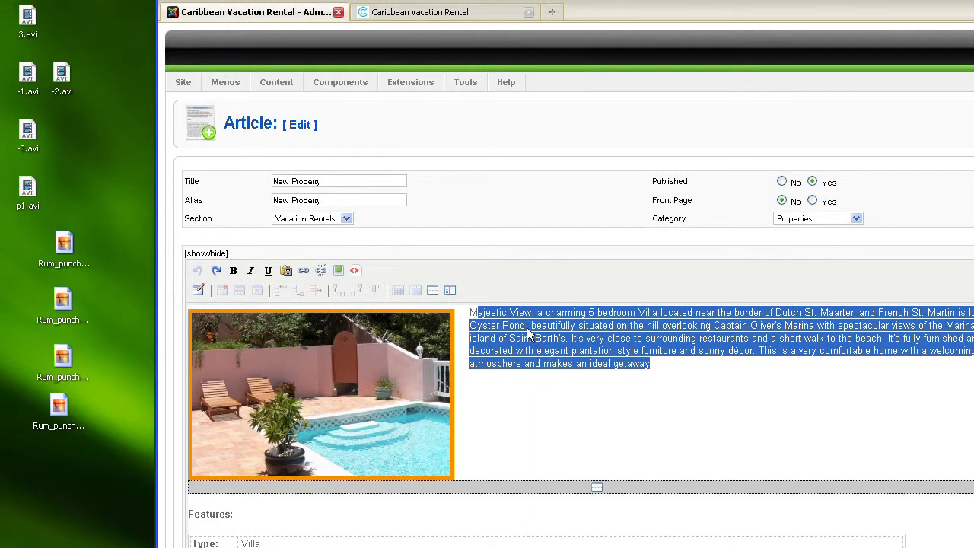
click(546, 338)
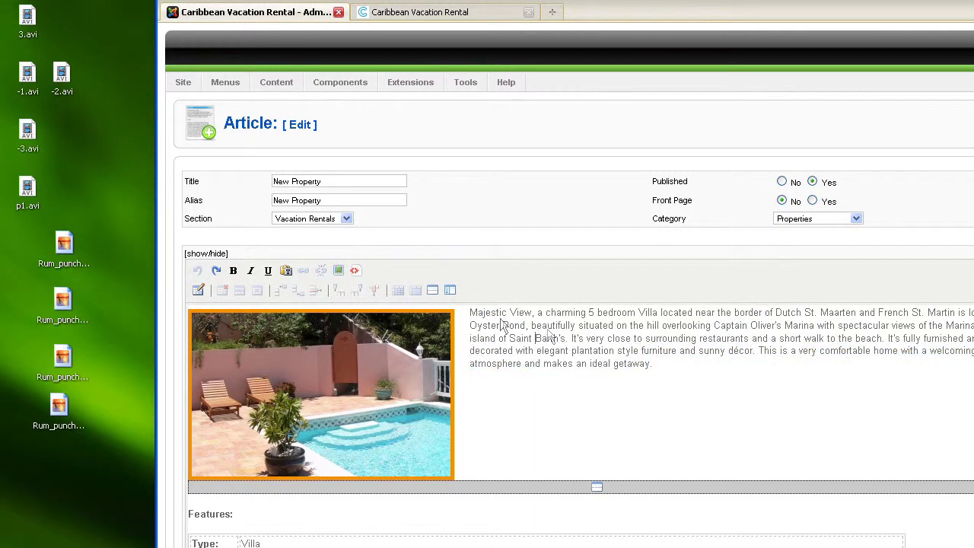
drag(481, 315, 652, 370)
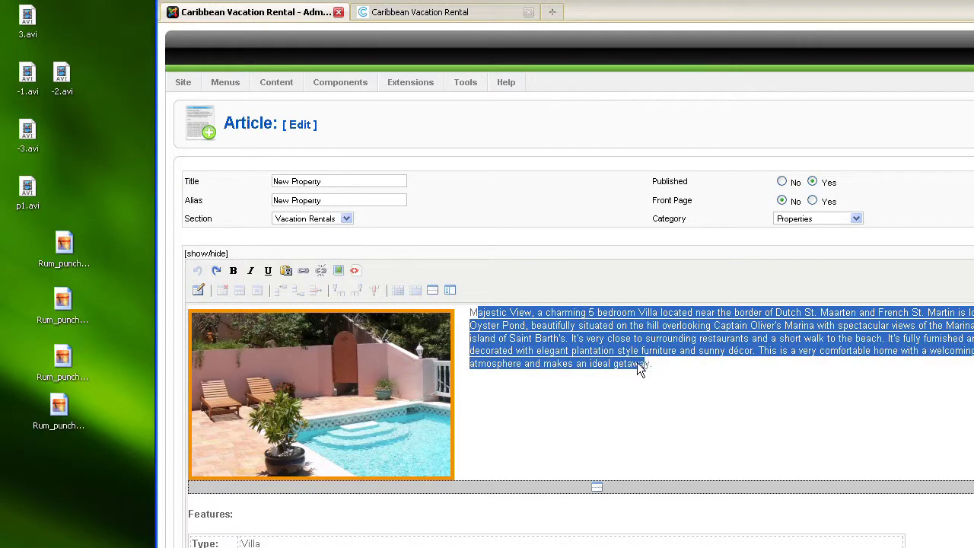
click(578, 364)
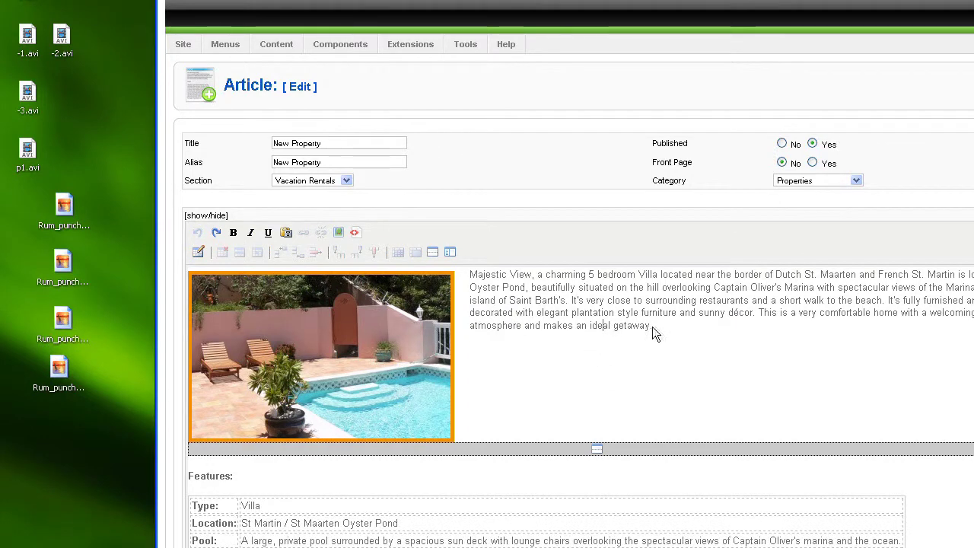
drag(650, 364, 473, 316)
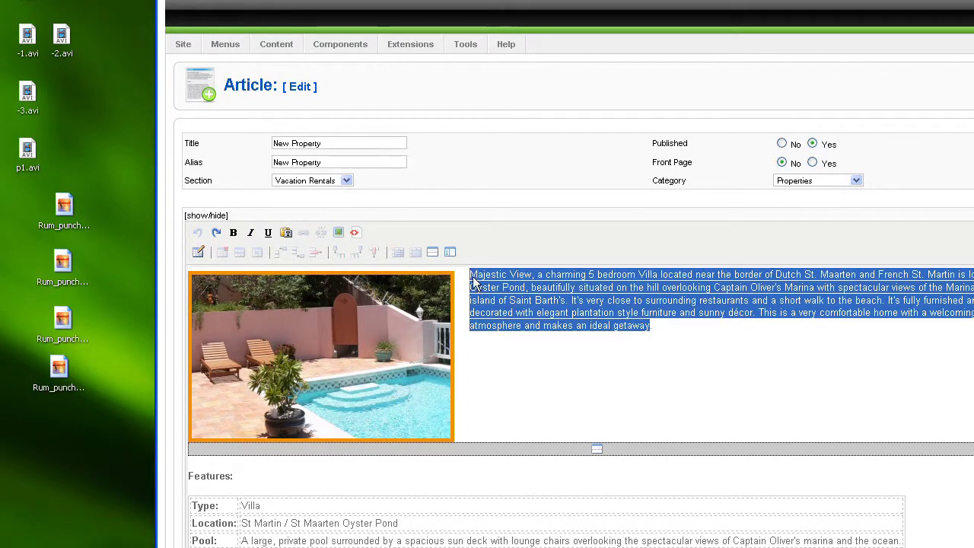
text(It is a long established fact that a reader will be distracted by the readable content of a page when looking at its layout. The point of using Lorem Ipsum is that it has a more-or-less normal distribution of letters, as opposed to using 'Content here, content here', making it look like readable English. Many desktop publishing packages and web page editors now use Lorem Ipsum as their default model text, and a search for 'lorem ipsum' will uncover many web sites still in their infancy. Various versions have evolved over the years, sometimes by accident, sometimes on purpose (injected humour and the like).)
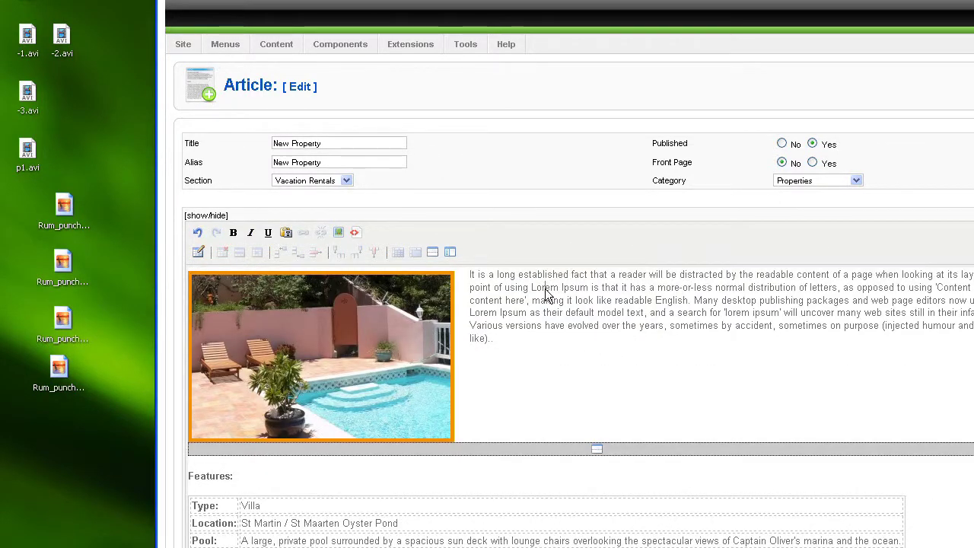
click(546, 290)
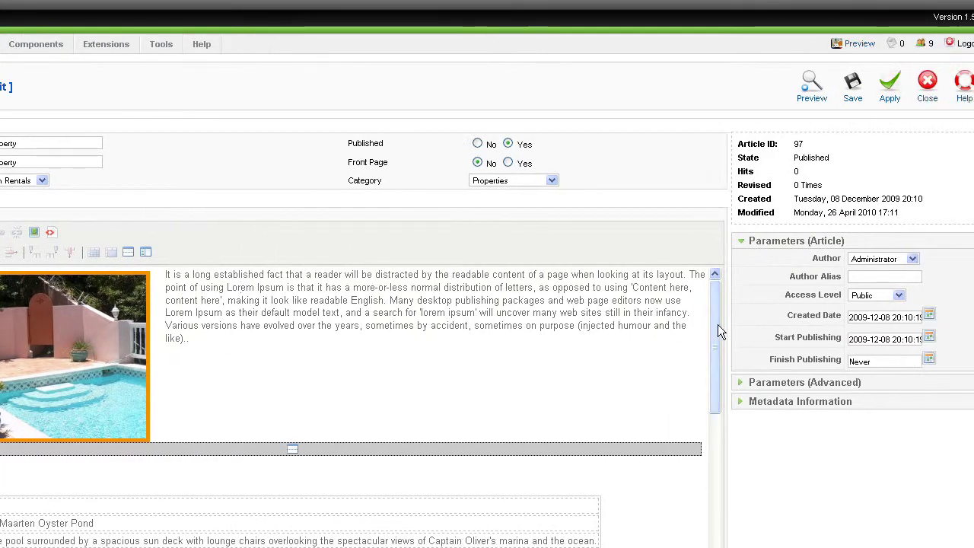
- Change the Type from Villa to Apartment and insert an empty Features row below Pool
drag(714, 324, 715, 386)
scroll(519, 375, down, 1)
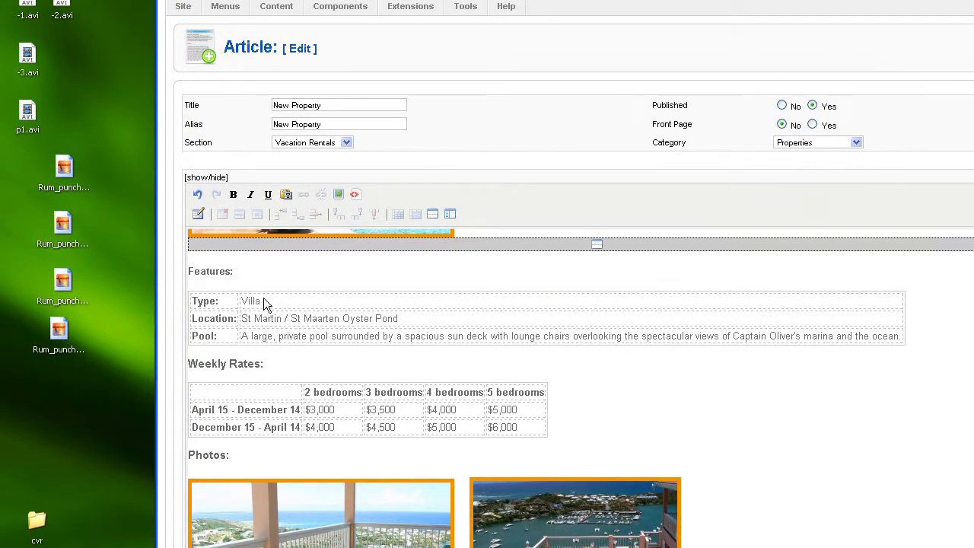
click(266, 302)
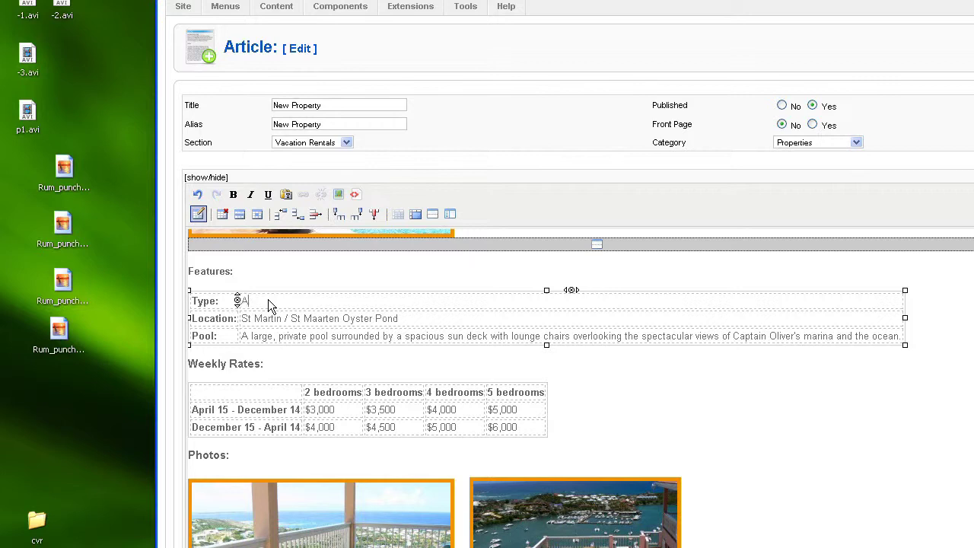
text(rtment)
click(219, 337)
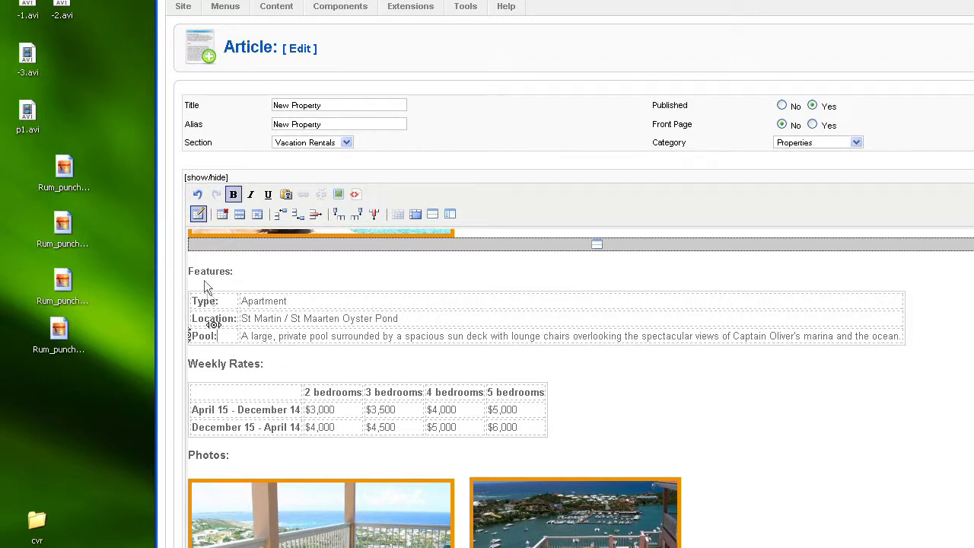
click(297, 217)
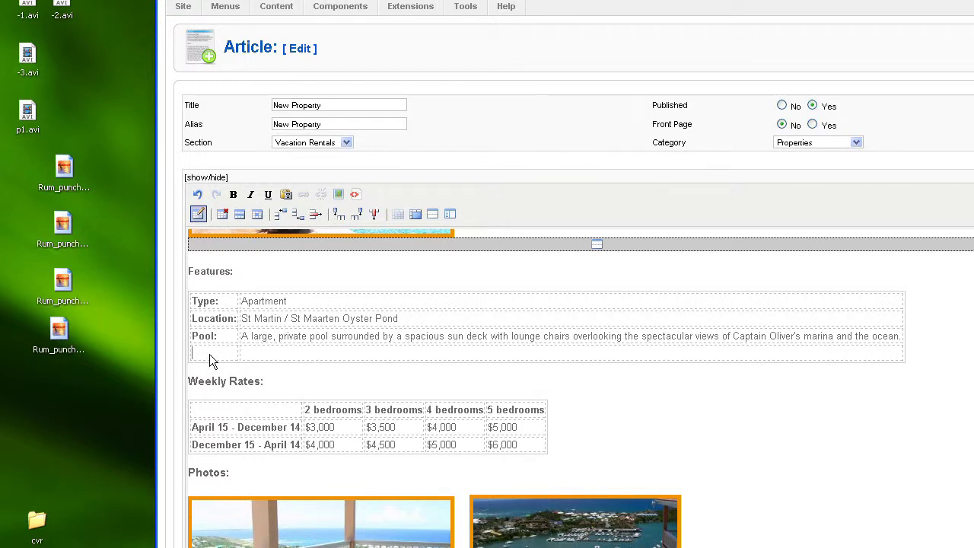
- Fill the new Features row with a bold 'Other Feature:' label and 'Some text here'
text(Other Featur)
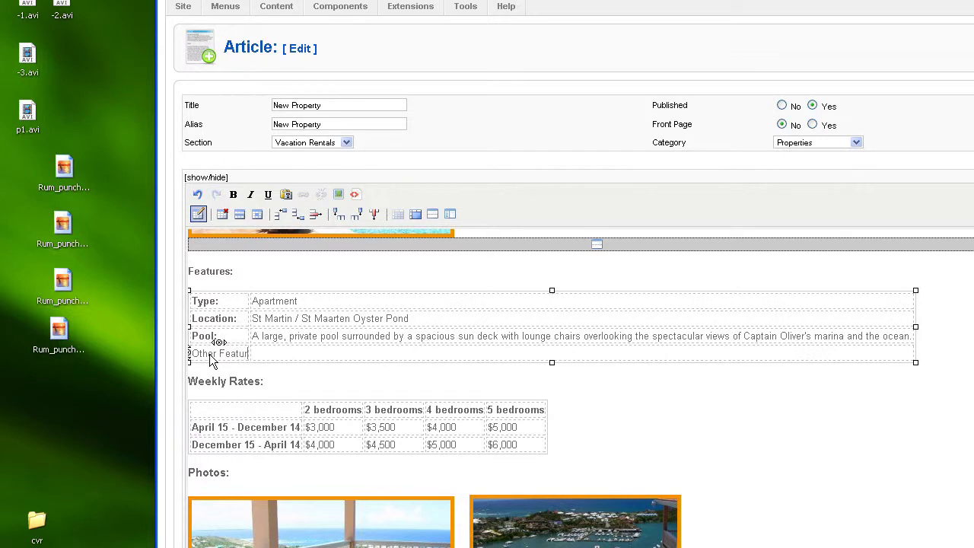
text(e:)
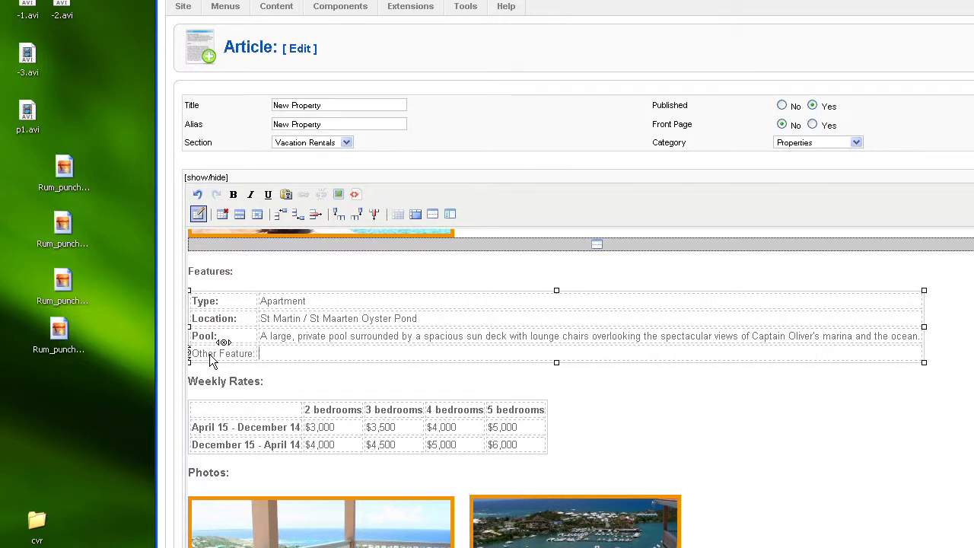
click(304, 353)
text(Some text here)
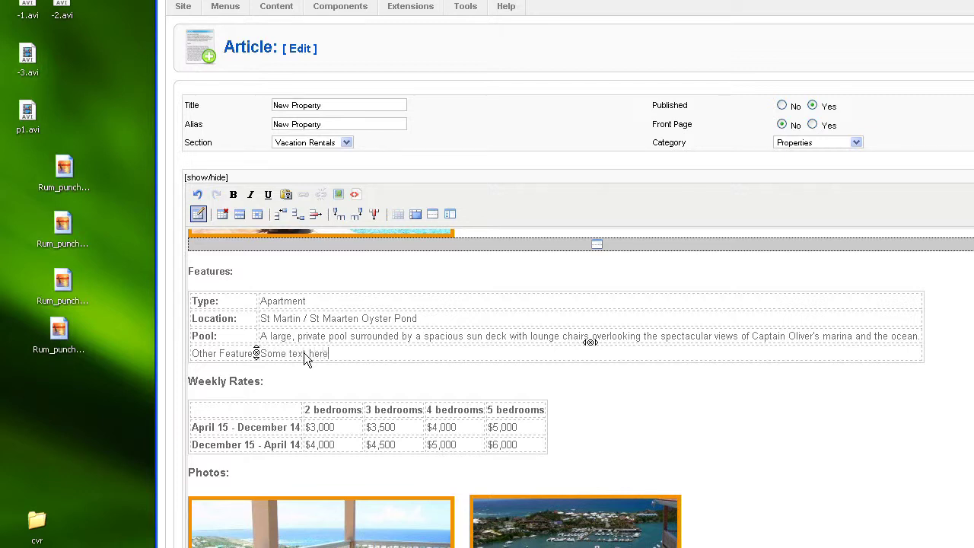
drag(194, 356, 255, 348)
click(234, 194)
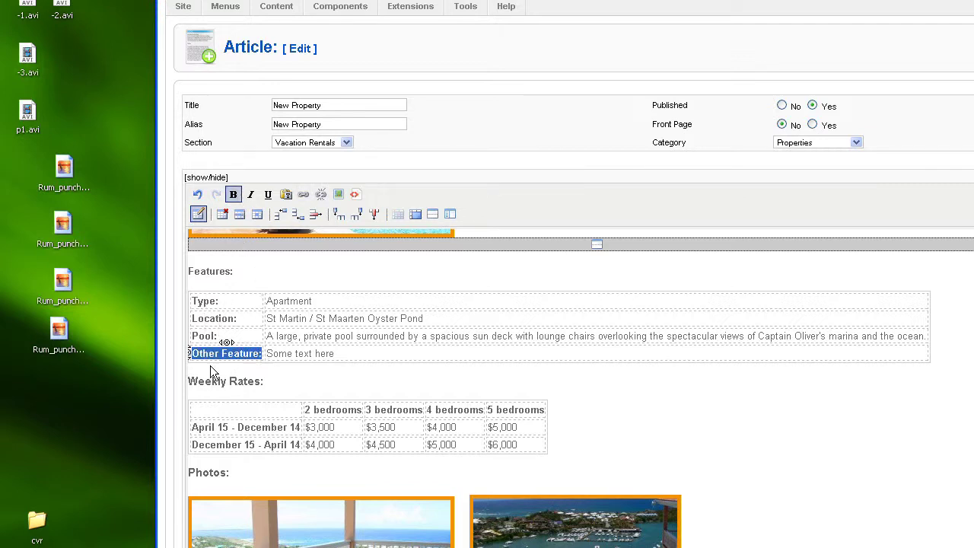
click(340, 357)
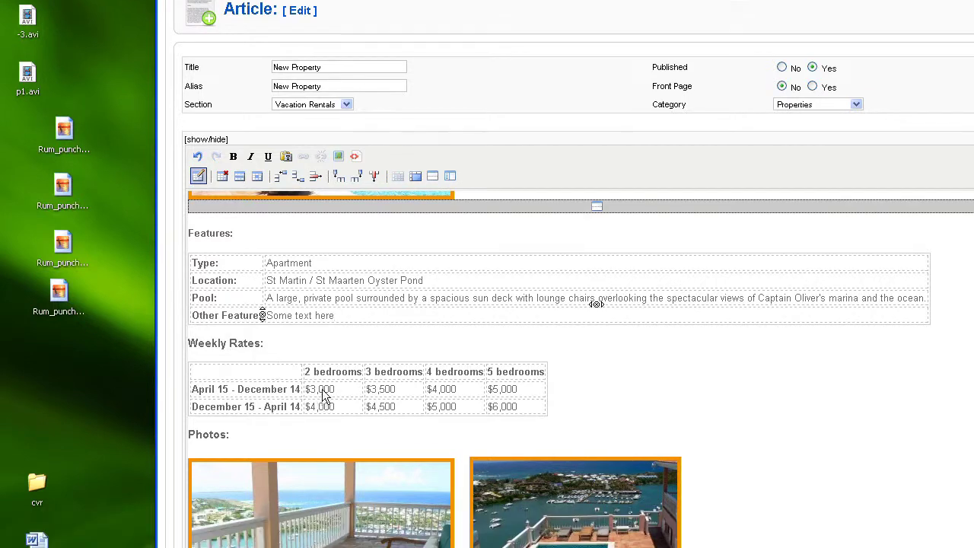
click(338, 388)
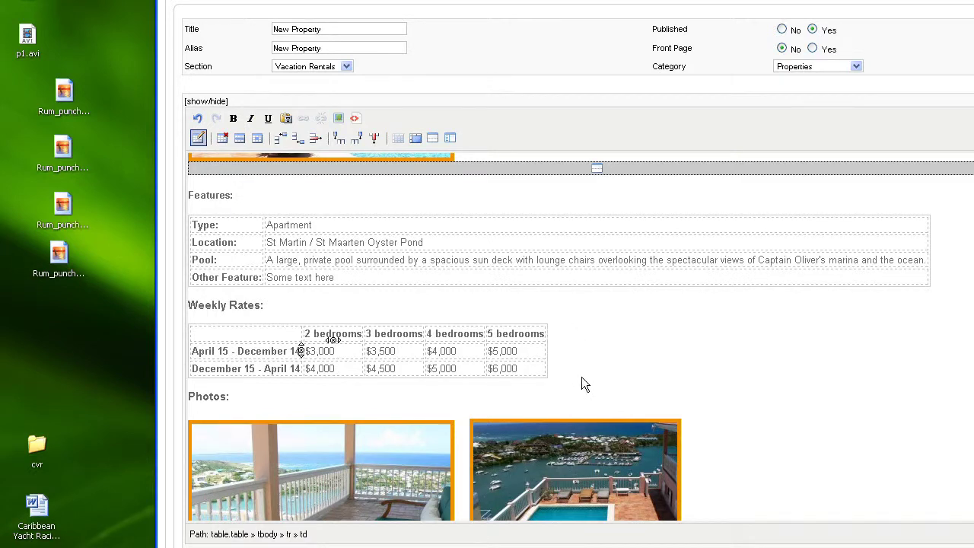
click(541, 338)
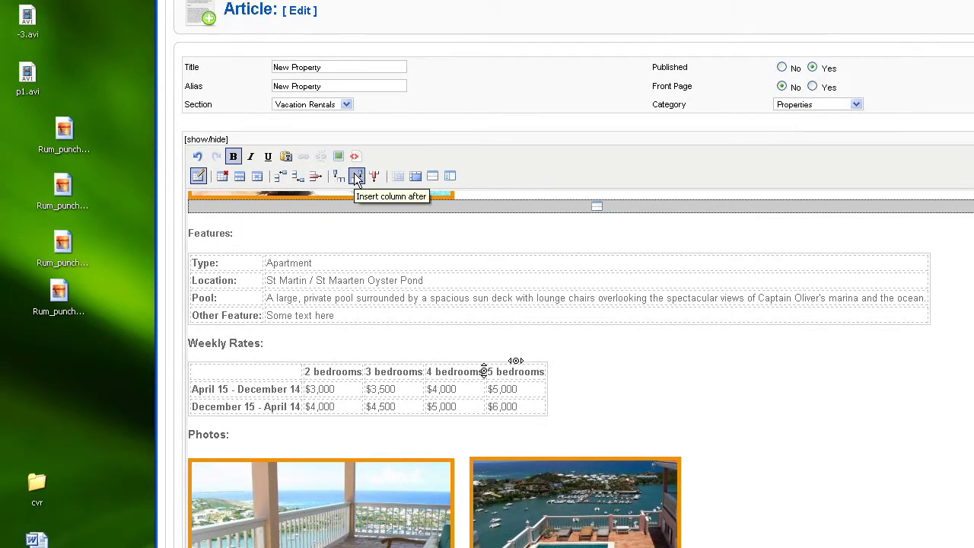
- Insert a Weekly Rates column after 5 bedrooms and head it '6 bedrooms'
click(357, 178)
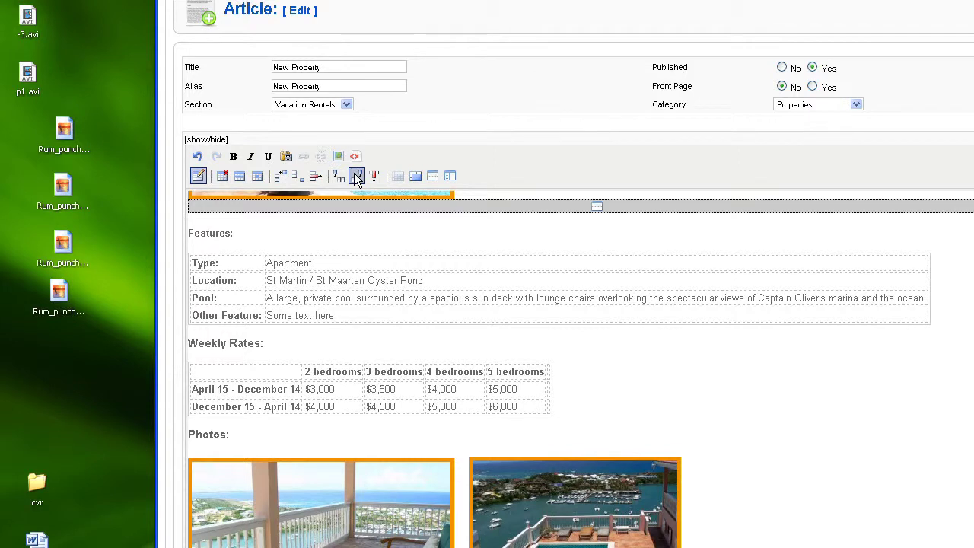
click(357, 177)
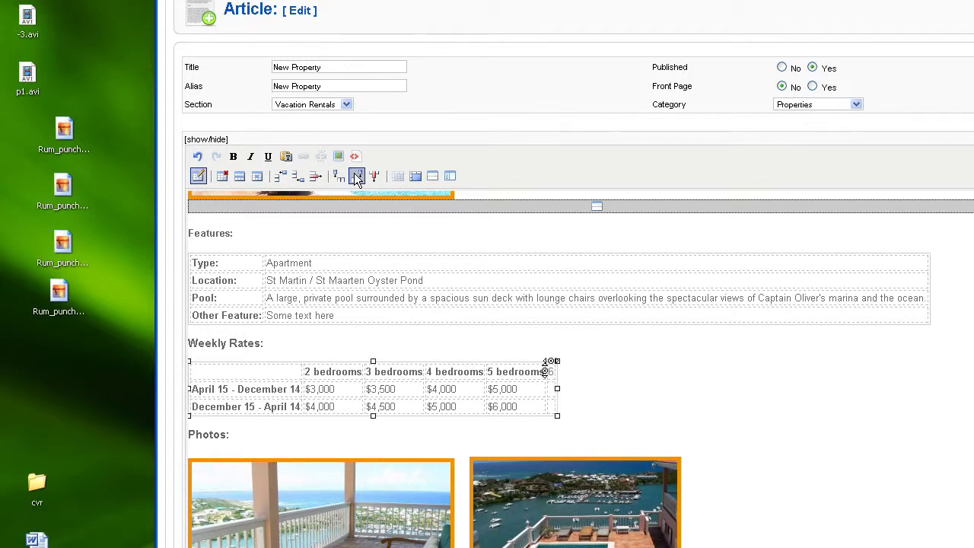
text(6 bed)
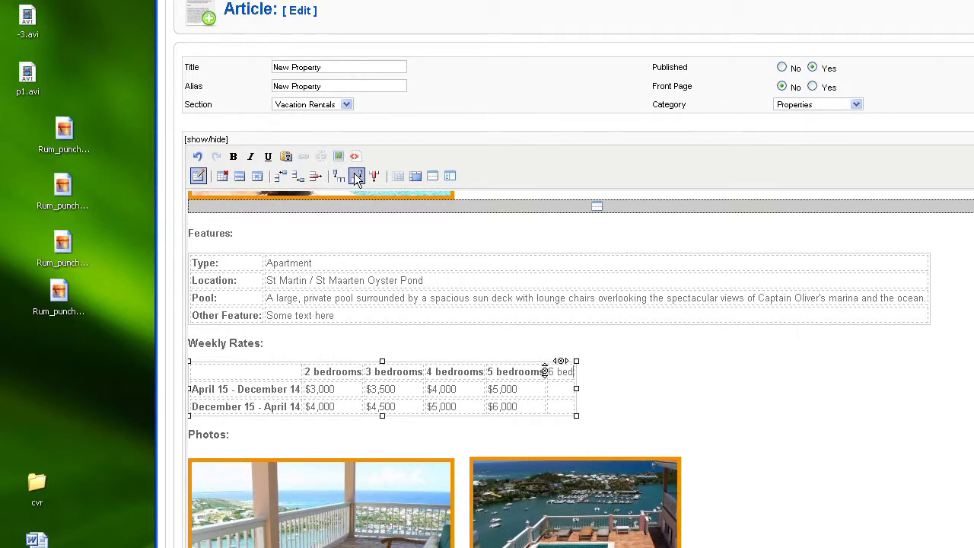
text(room)
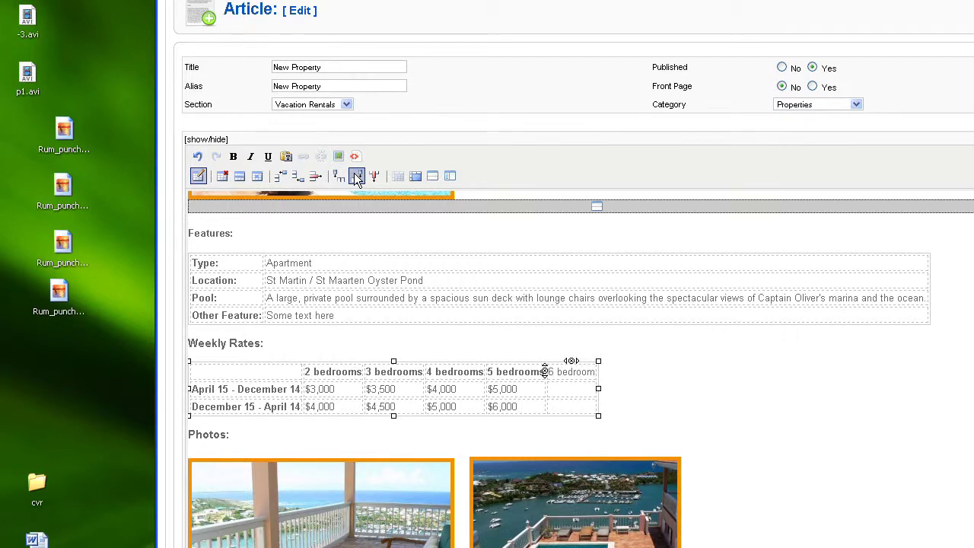
text(s)
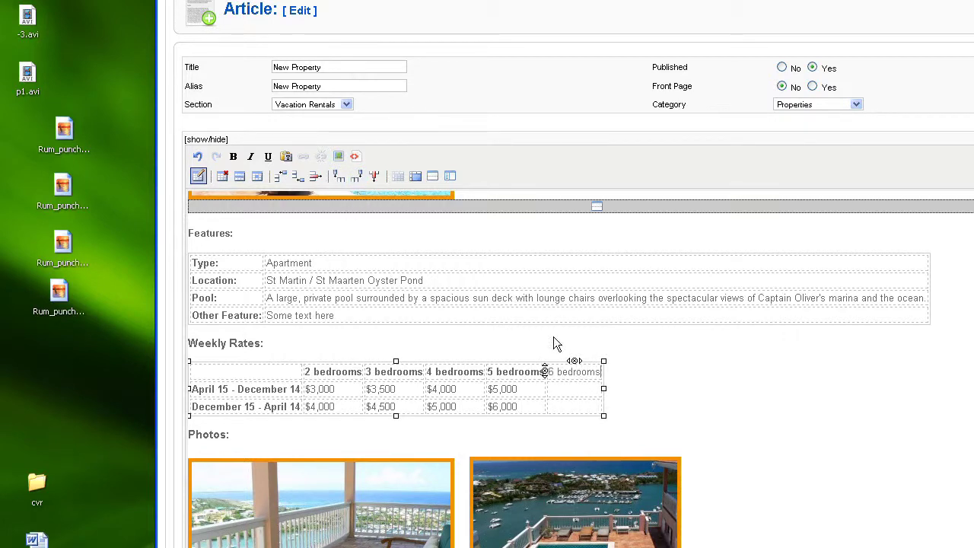
scroll(572, 390, down, 3)
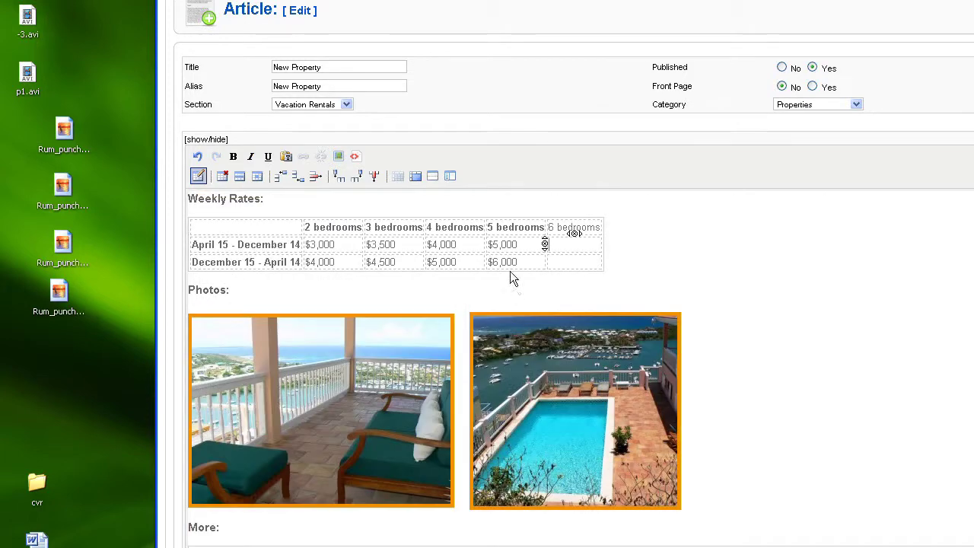
- Remove the 3 bedrooms and 4 bedrooms rate columns and delete the Pool row from Features
click(397, 245)
scroll(464, 266, up, 3)
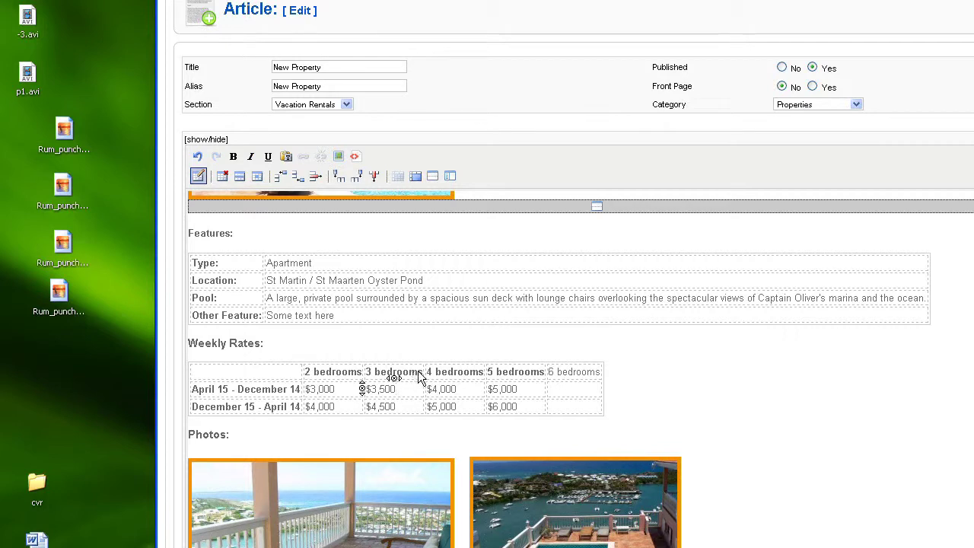
click(375, 176)
click(347, 386)
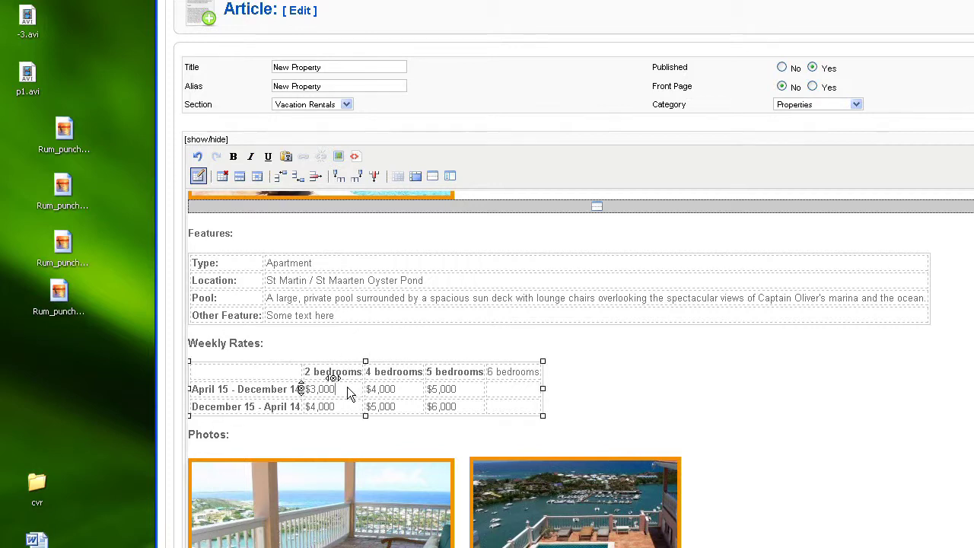
click(406, 390)
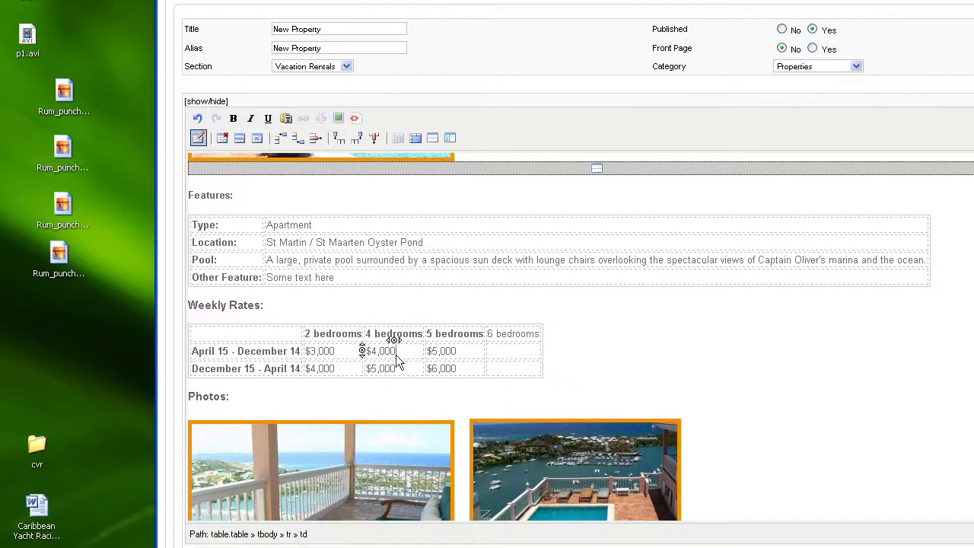
click(375, 139)
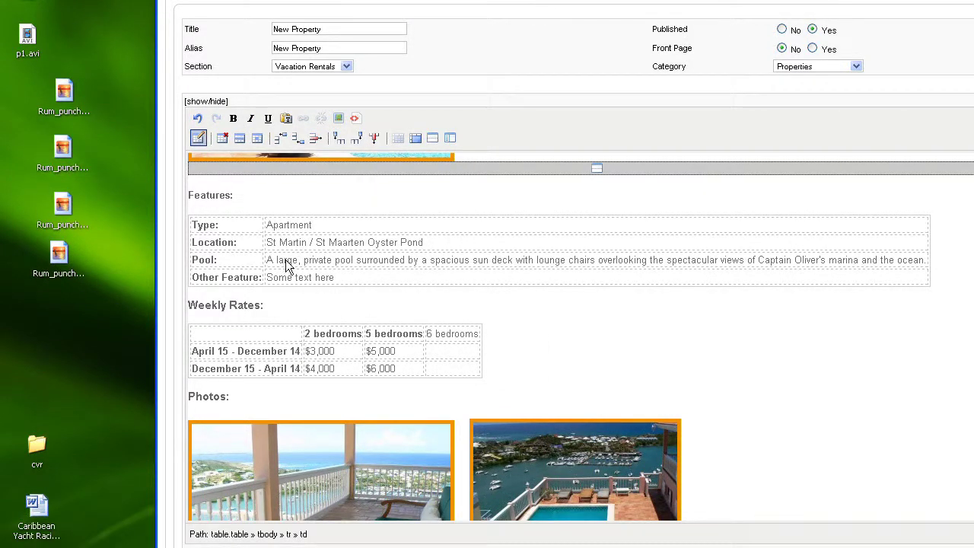
click(257, 263)
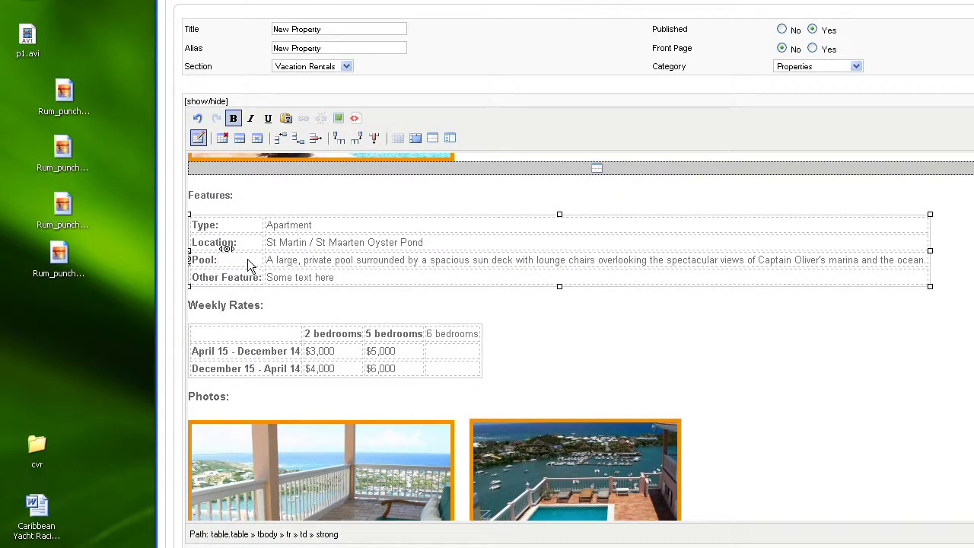
click(315, 140)
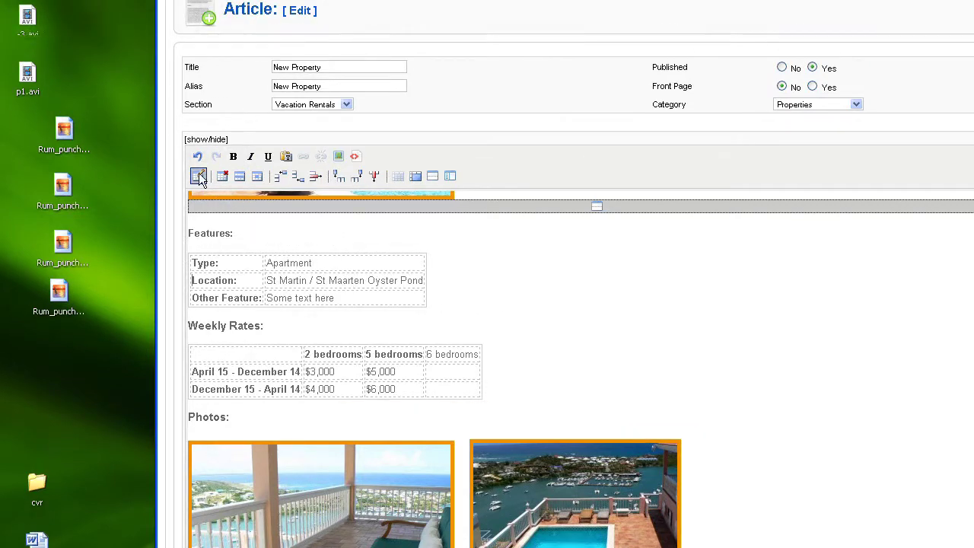
- Undo twice to restore the Pool row and 4 bedrooms column, then add 'A new text' below the More table
click(196, 158)
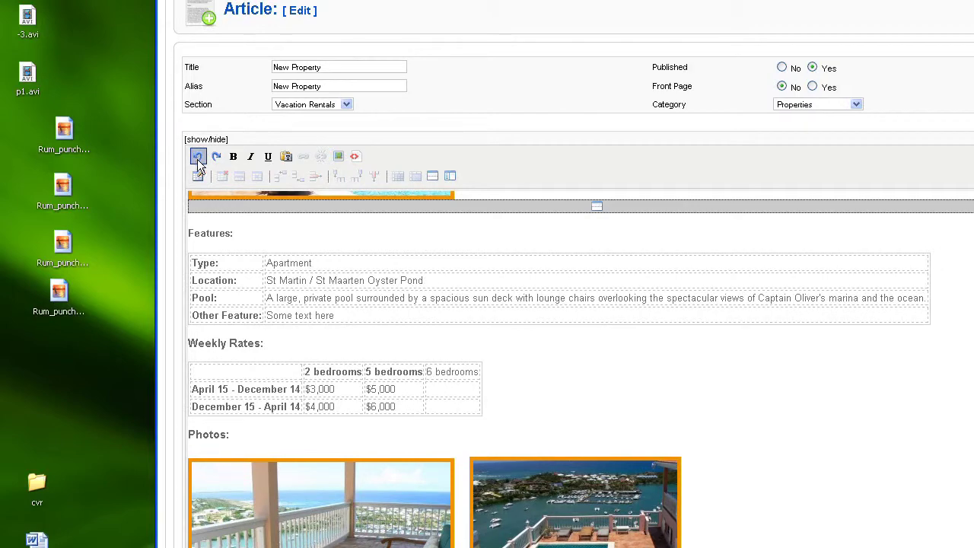
click(198, 159)
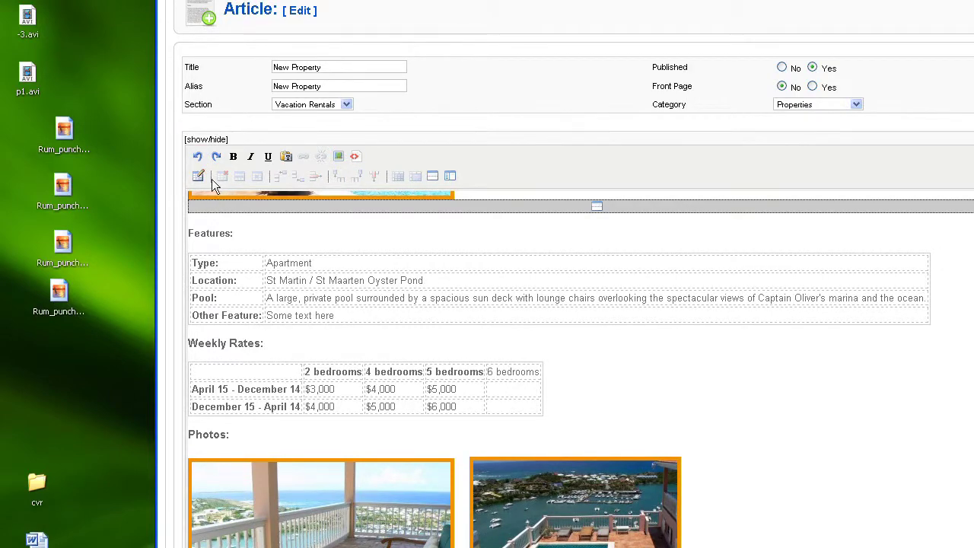
scroll(625, 354, down, 5)
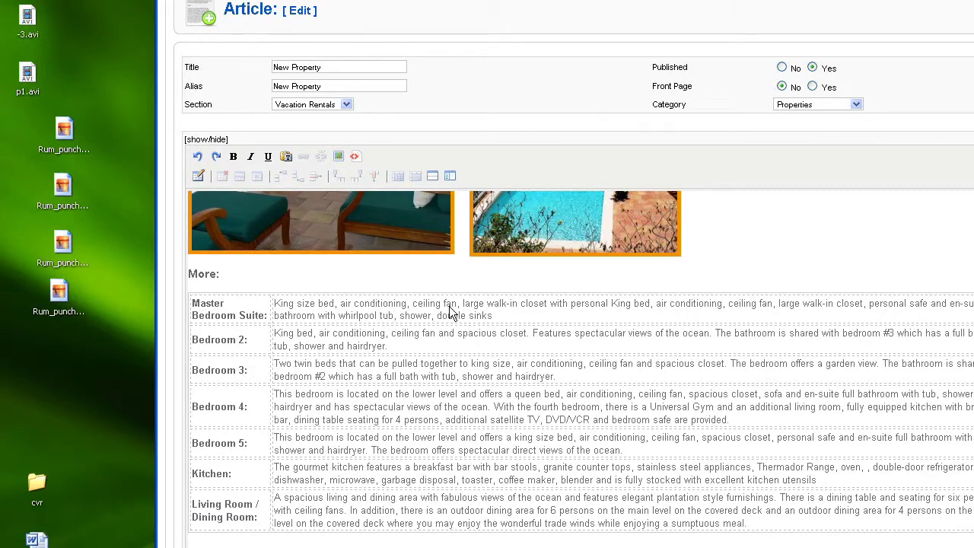
scroll(450, 314, down, 1)
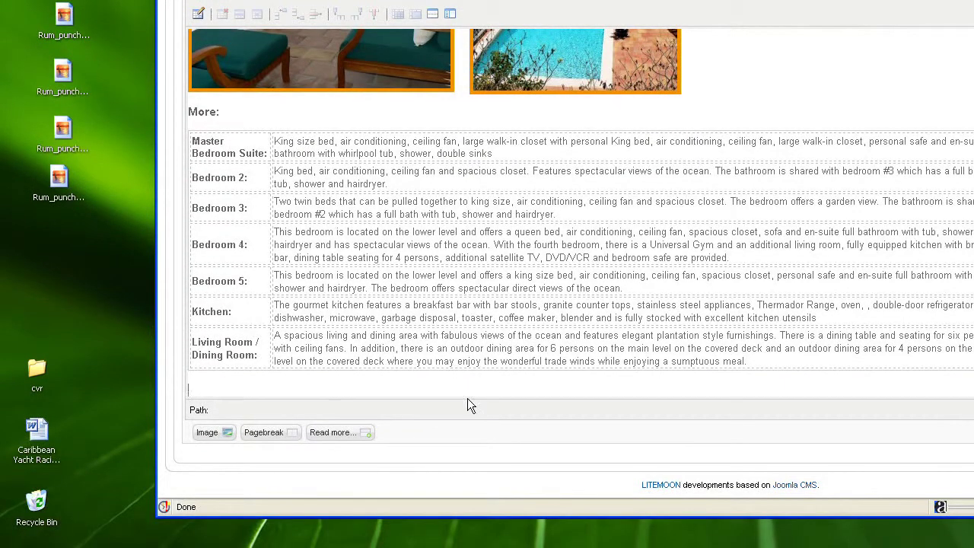
scroll(495, 355, up, 10)
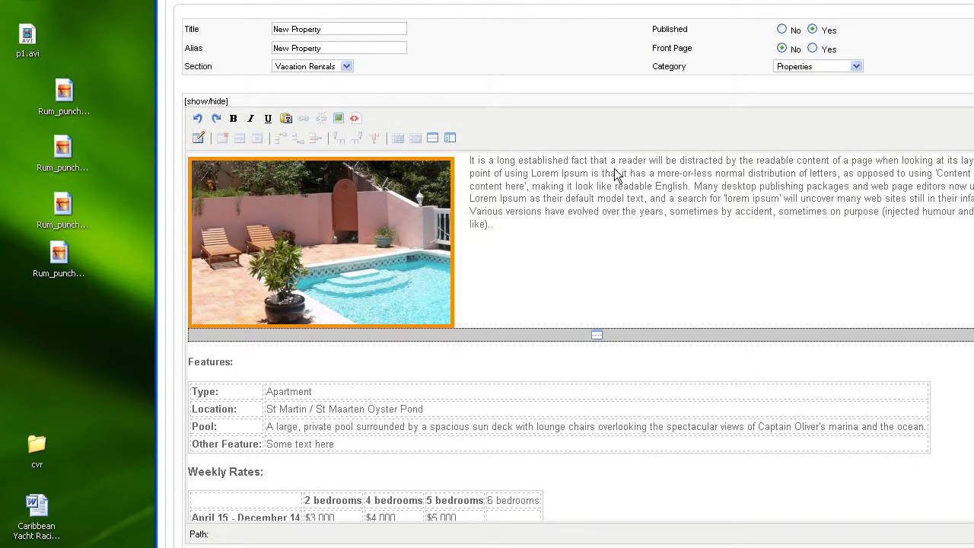
scroll(675, 250, down, 3)
scroll(675, 250, down, 10)
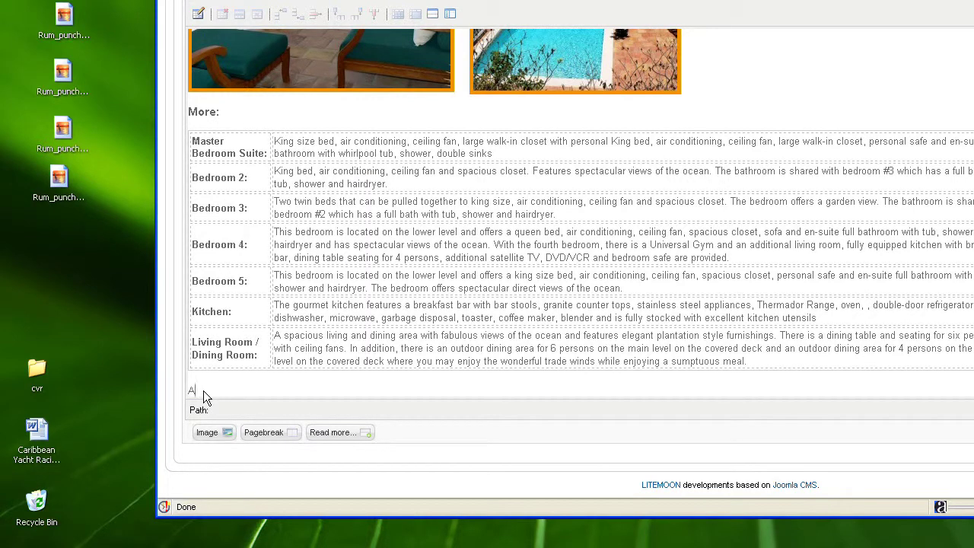
text(new text)
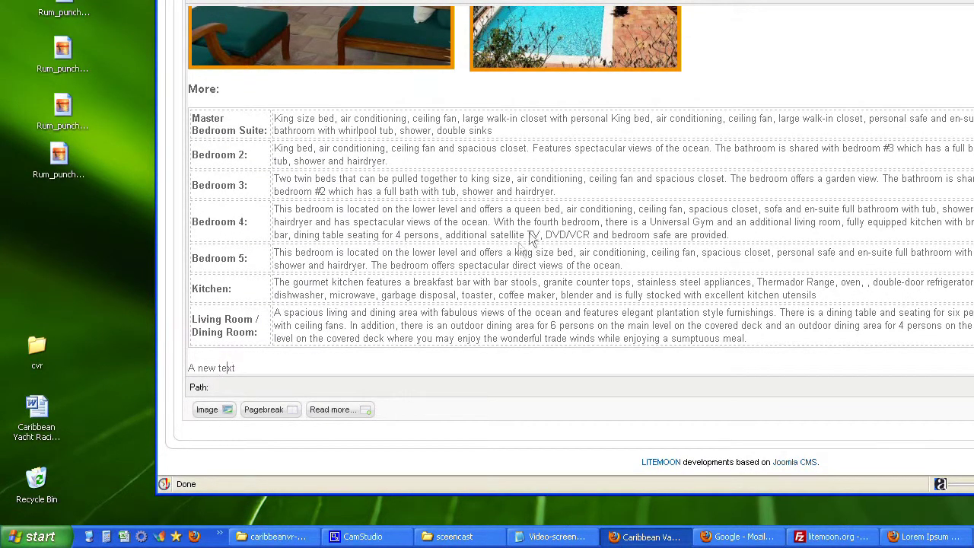
scroll(565, 240, up, 10)
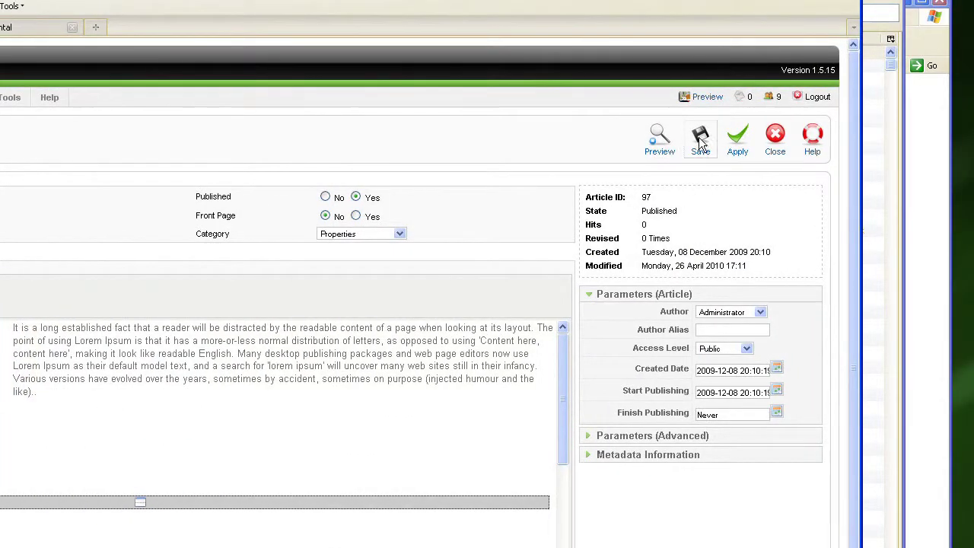
- Save the New Property article and return to Article Manager
click(738, 141)
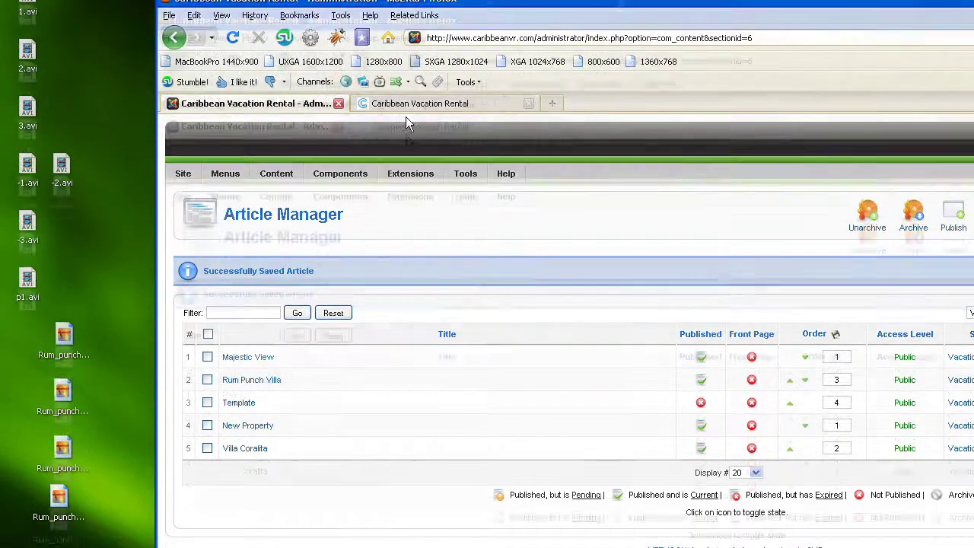
- On the live site, open Vacation Rentals > All Properties and scroll through the New Property listing
click(406, 30)
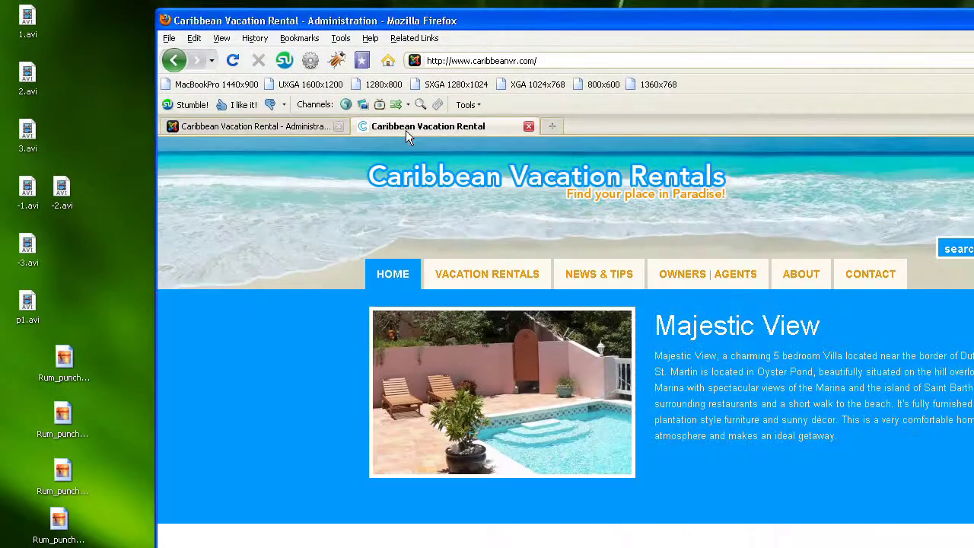
mouse_move(472, 285)
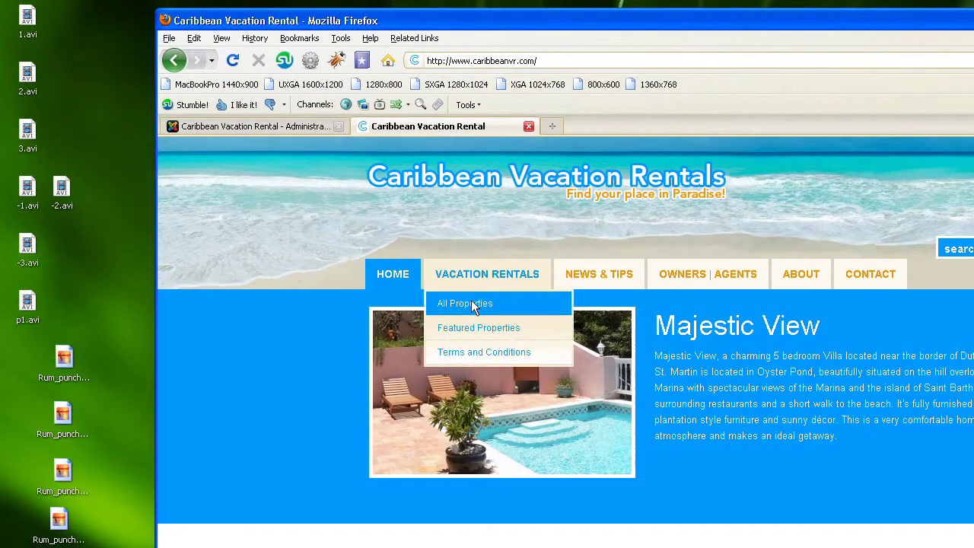
click(472, 304)
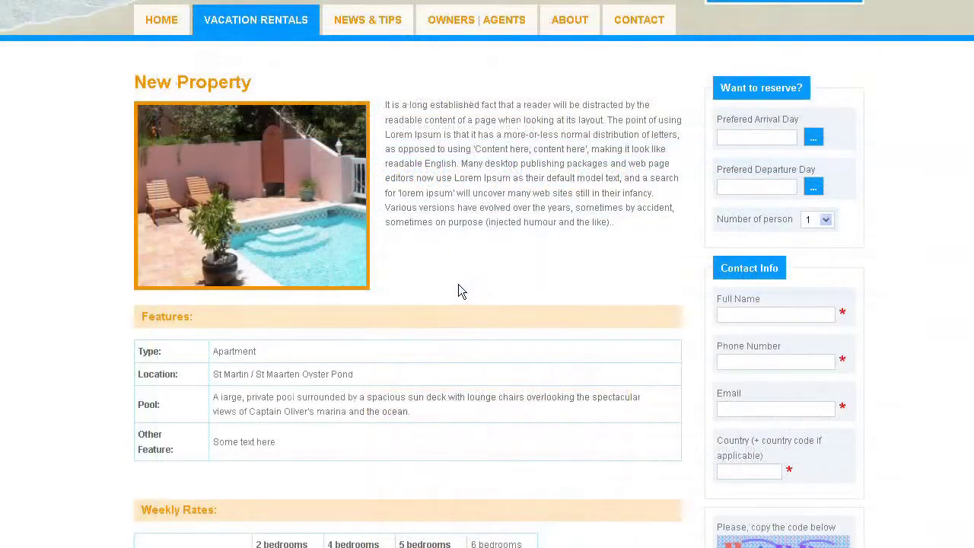
scroll(458, 284, down, 4)
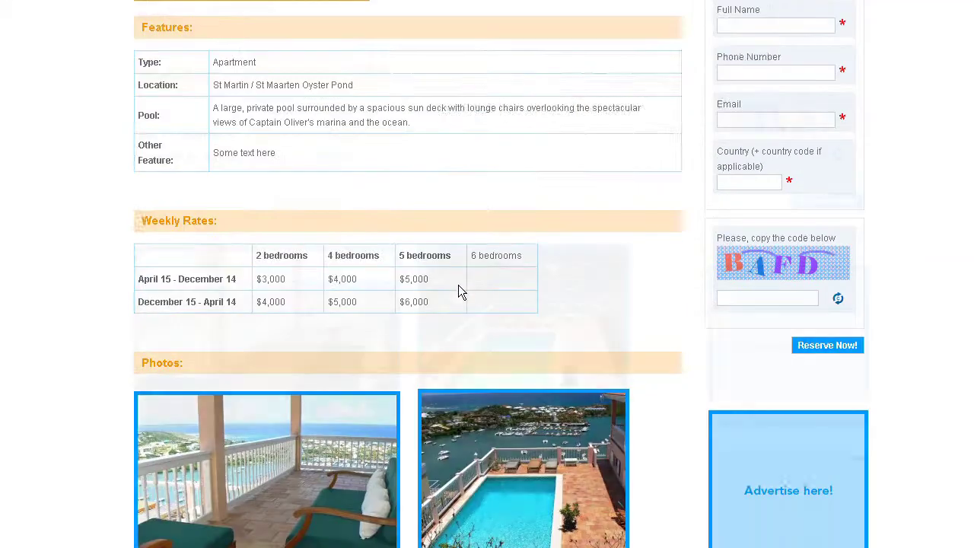
scroll(458, 285, up, 4)
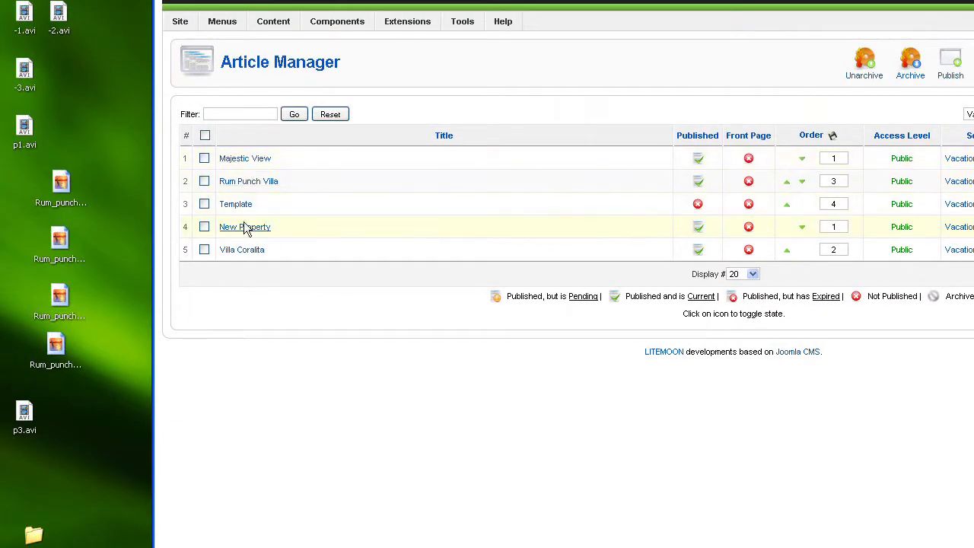
- Open the New Property article and bring up the pool teaser image in Image Manager at /properties
click(236, 228)
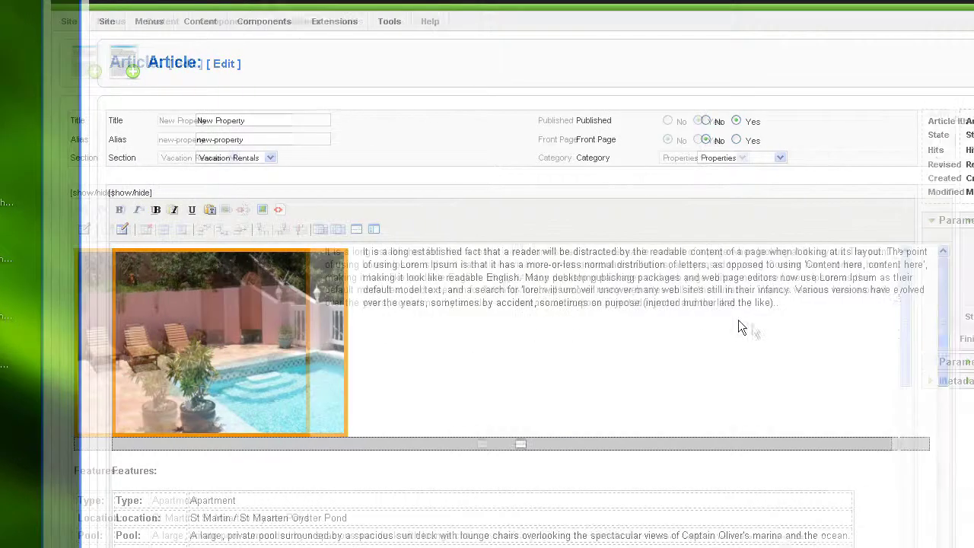
click(275, 320)
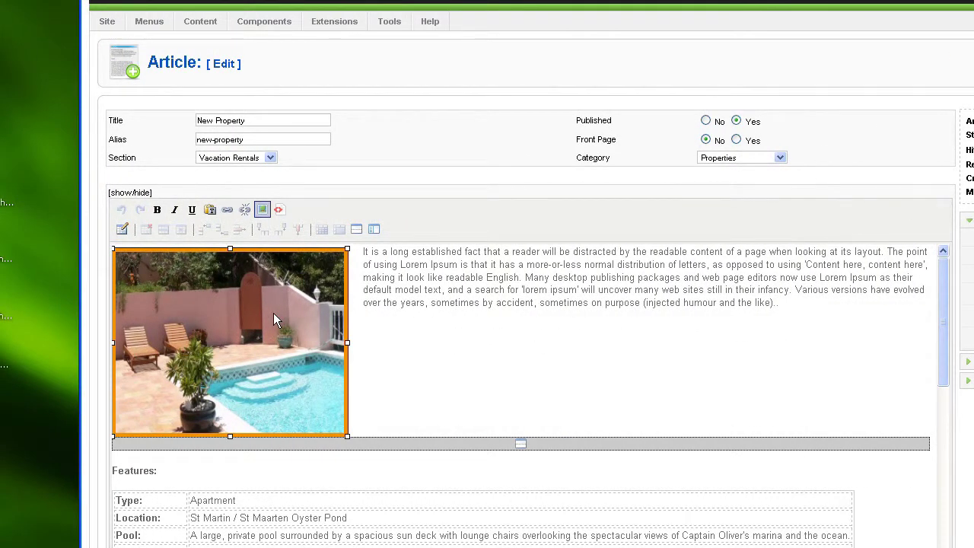
click(264, 213)
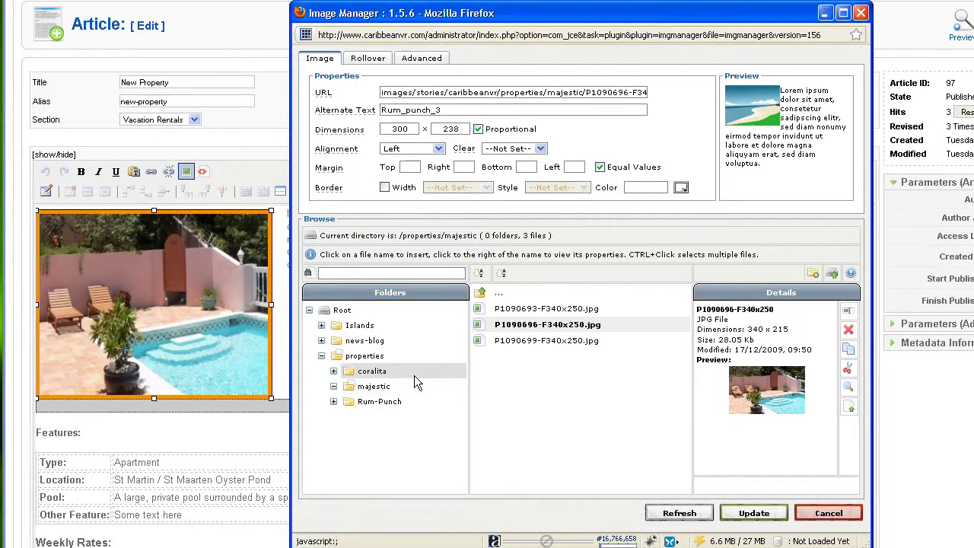
click(366, 394)
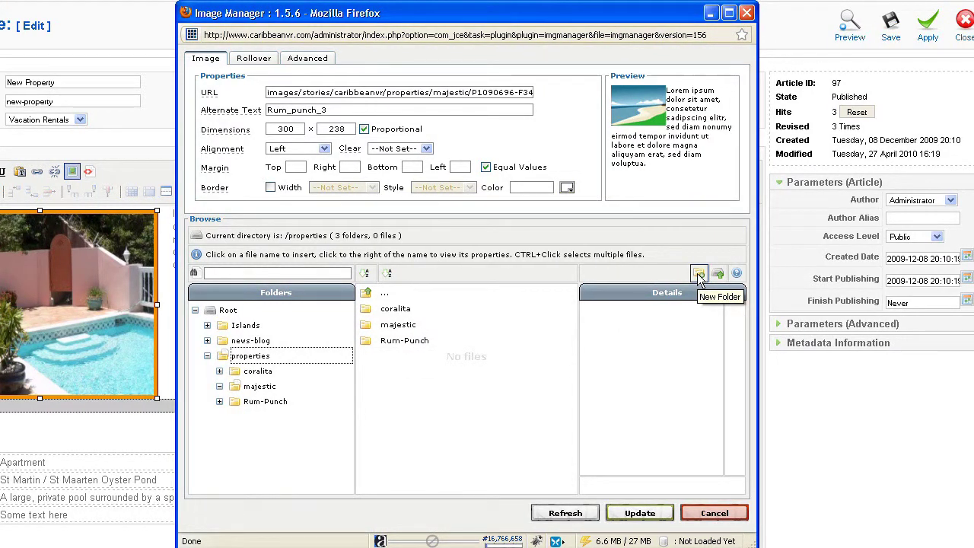
click(698, 274)
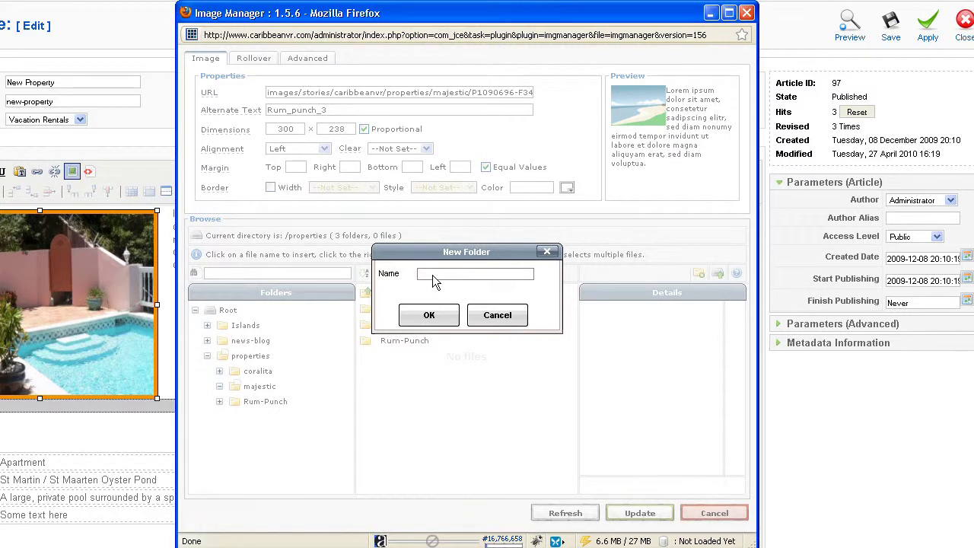
- Name the new folder new-property inside /properties and confirm it
text(newproperty)
click(432, 317)
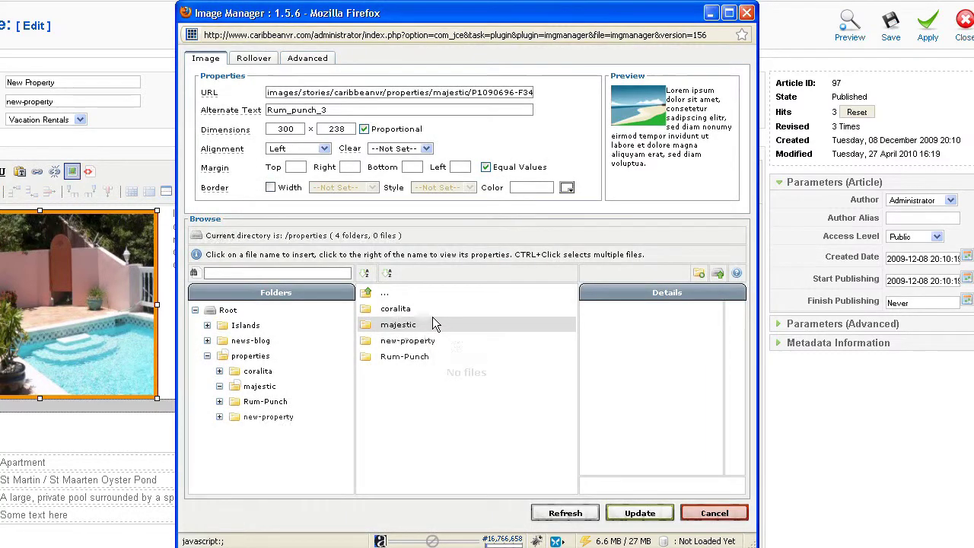
- Open the new-property folder and upload Rum_punch_3.jpg from the Desktop into it
click(401, 343)
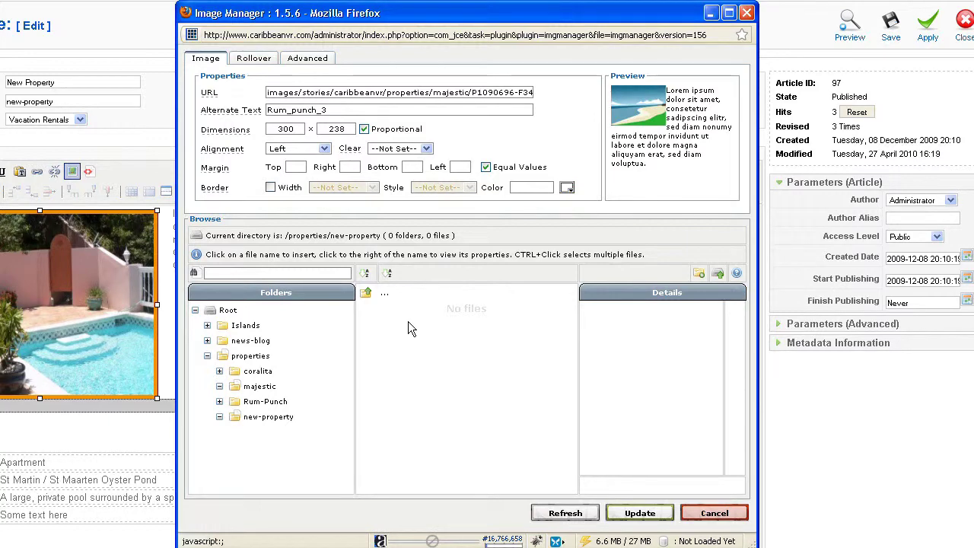
click(719, 274)
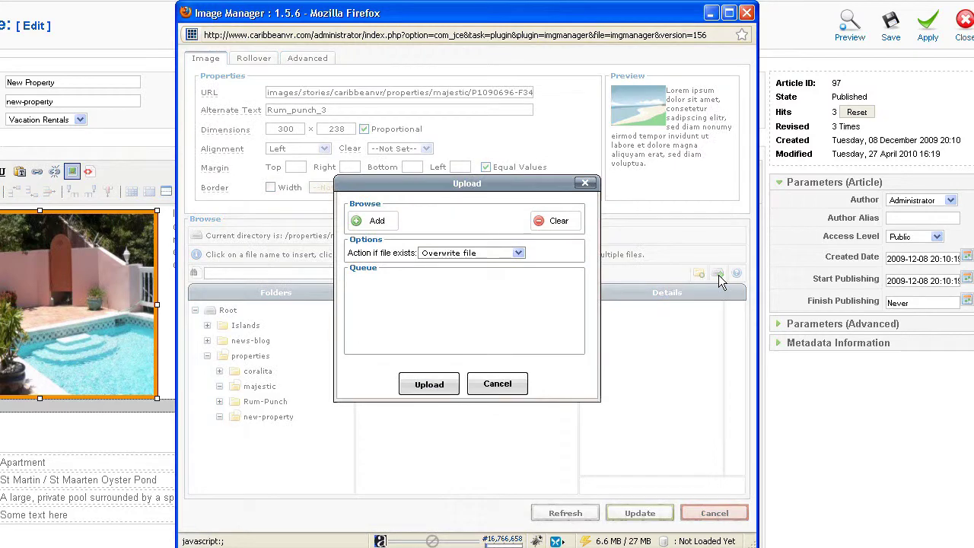
click(376, 222)
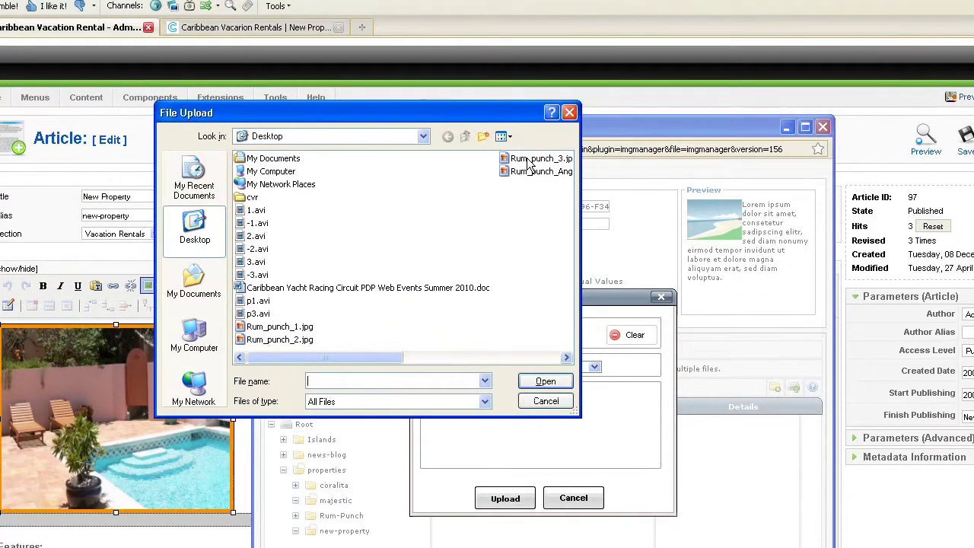
click(533, 159)
click(546, 382)
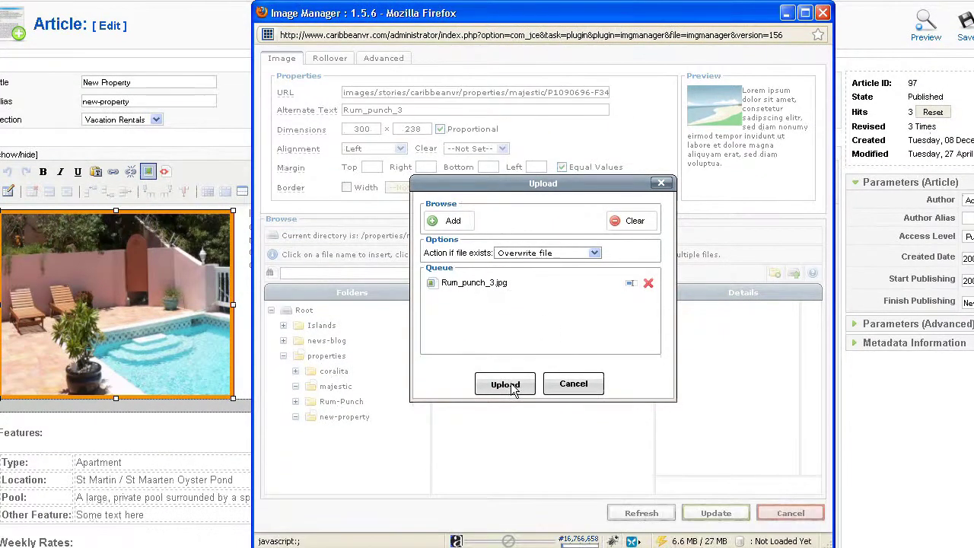
click(510, 461)
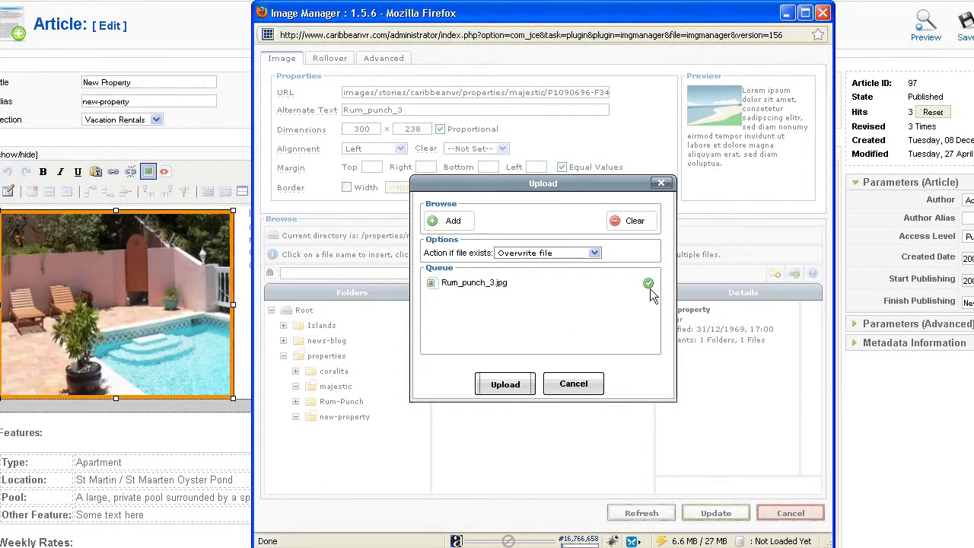
- Swap the teaser image for Rum_punch_3.jpg, the twilight infinity pool photo
click(576, 384)
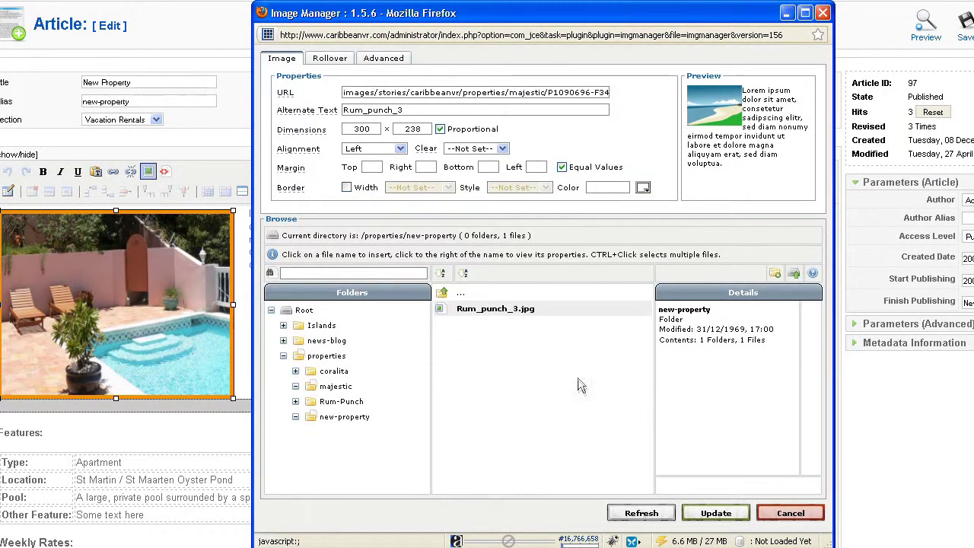
click(498, 309)
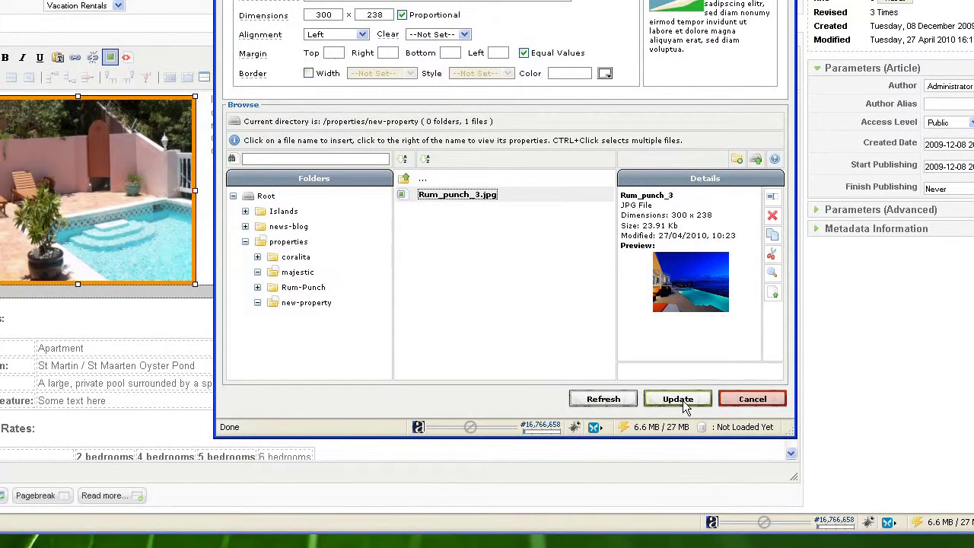
click(682, 401)
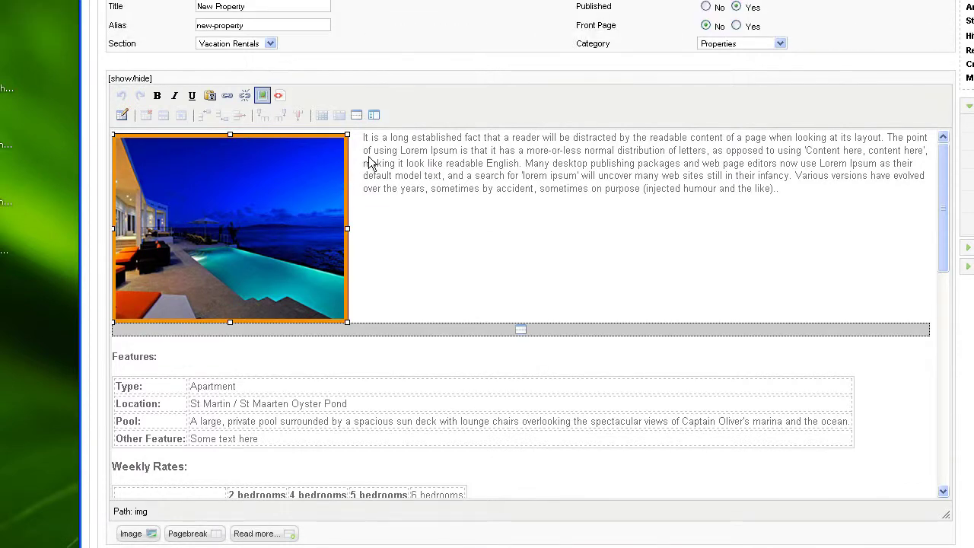
- Select the balcony photo under Photos and open Image Manager at /properties/new-property
click(415, 174)
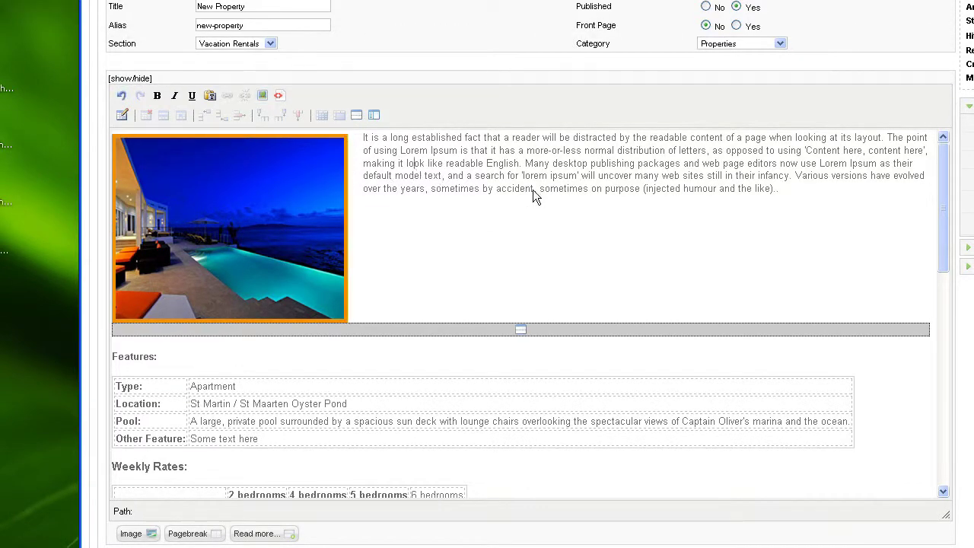
scroll(614, 226, down, 10)
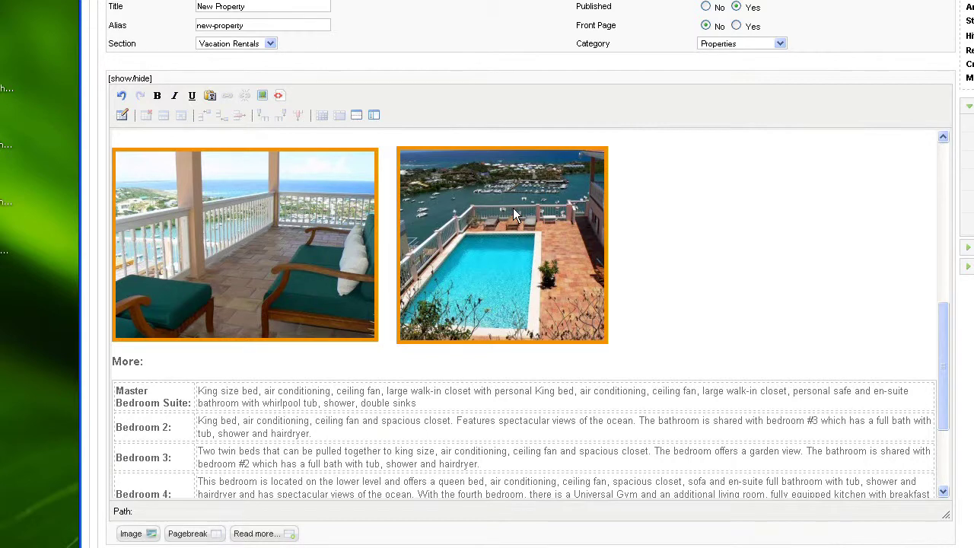
click(300, 228)
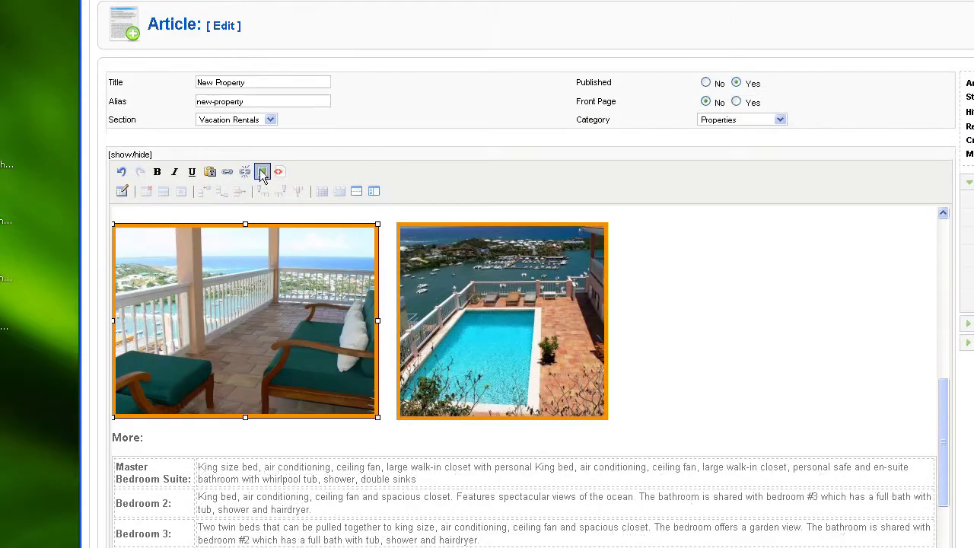
click(262, 173)
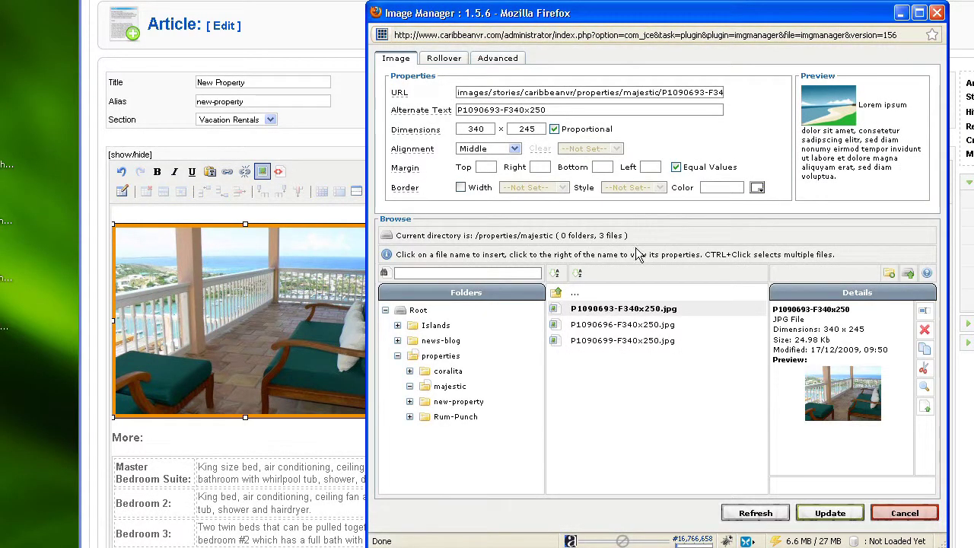
click(443, 357)
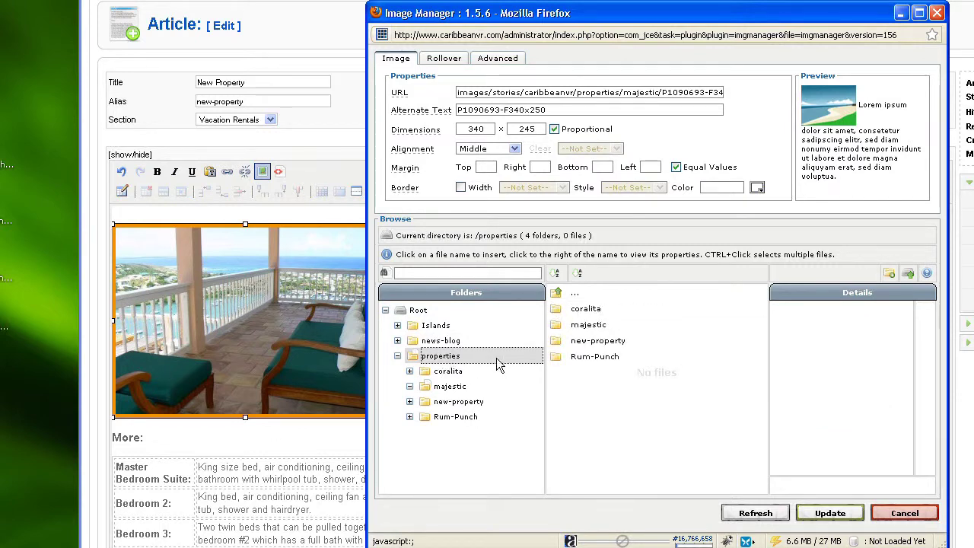
click(609, 348)
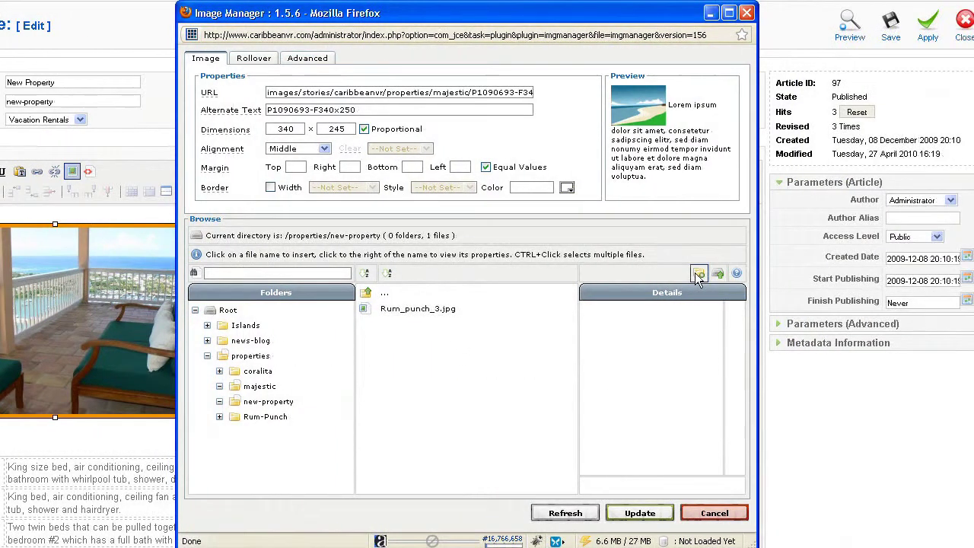
- Upload Rum_punch_1.jpg, Rum_punch_2.jpg and Rum_punch_Anguilla.jpg from the Desktop into new-property
click(718, 275)
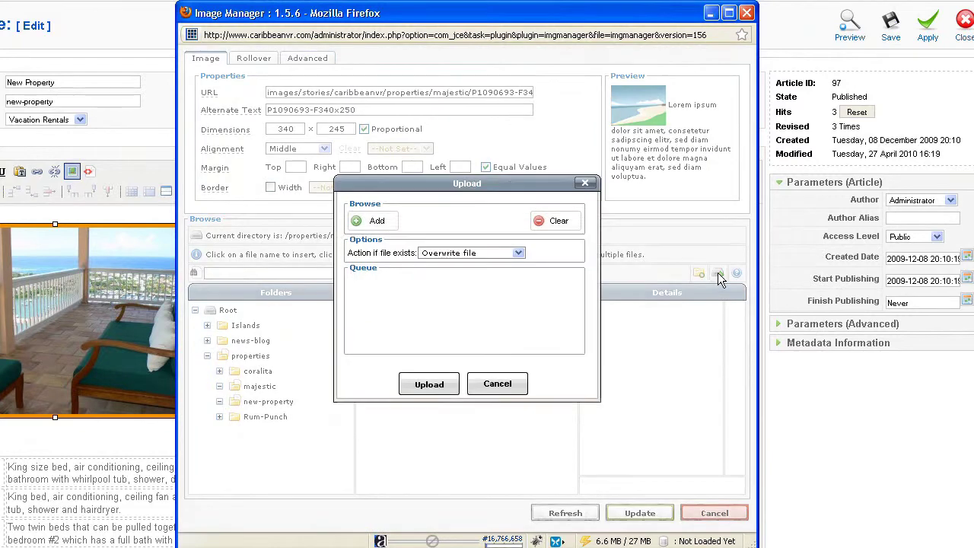
click(378, 223)
click(213, 213)
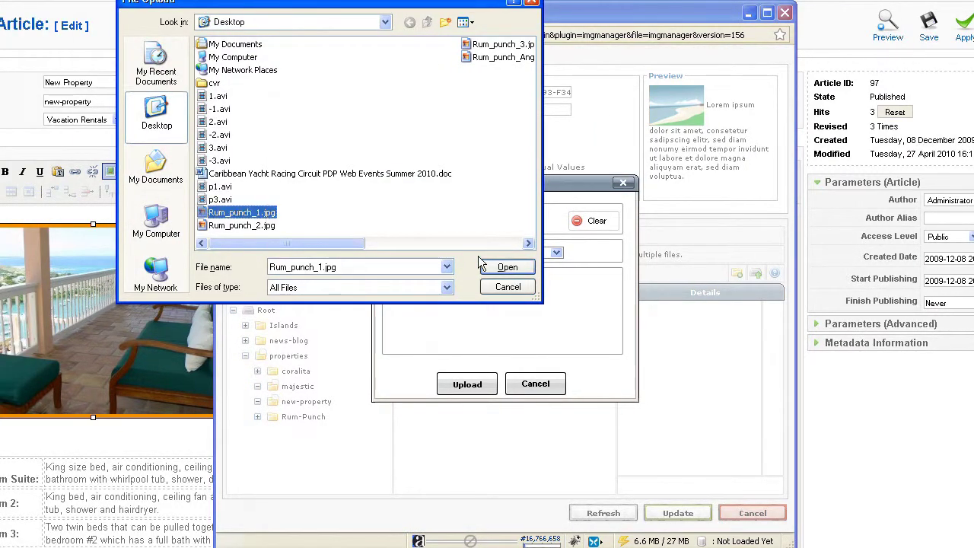
click(505, 267)
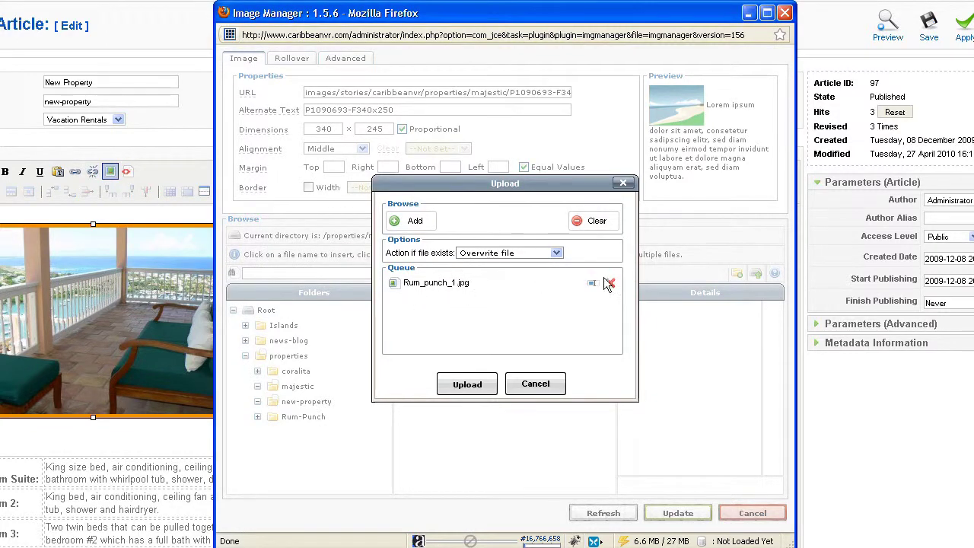
click(414, 219)
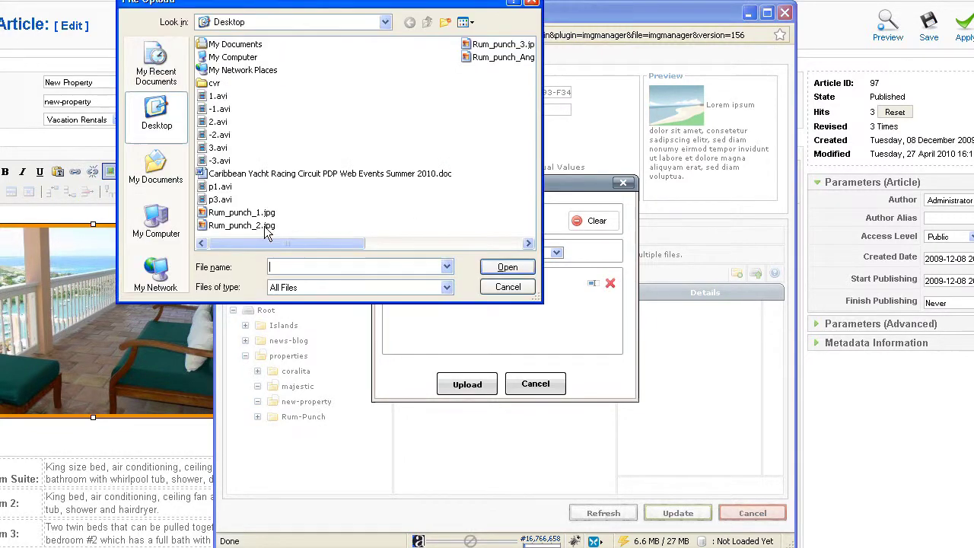
click(251, 225)
click(494, 267)
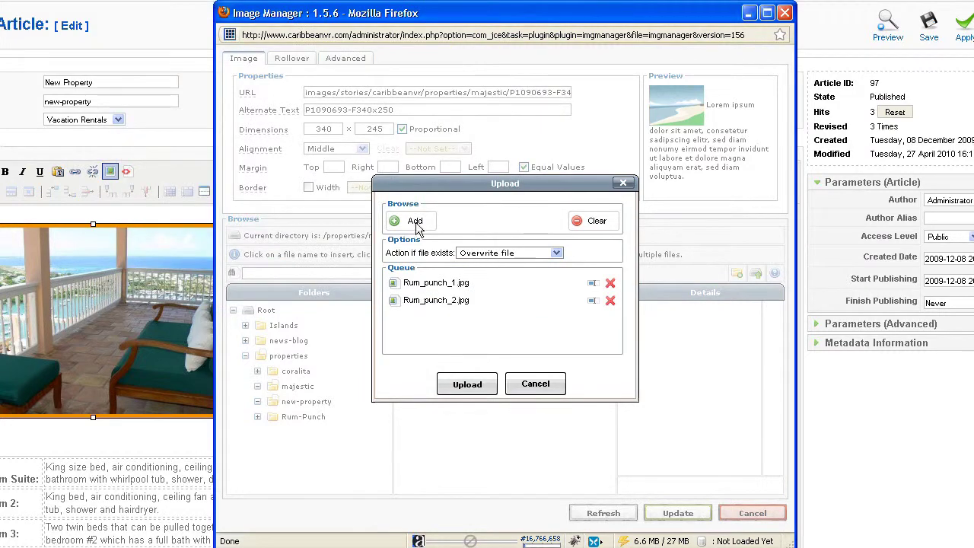
click(415, 223)
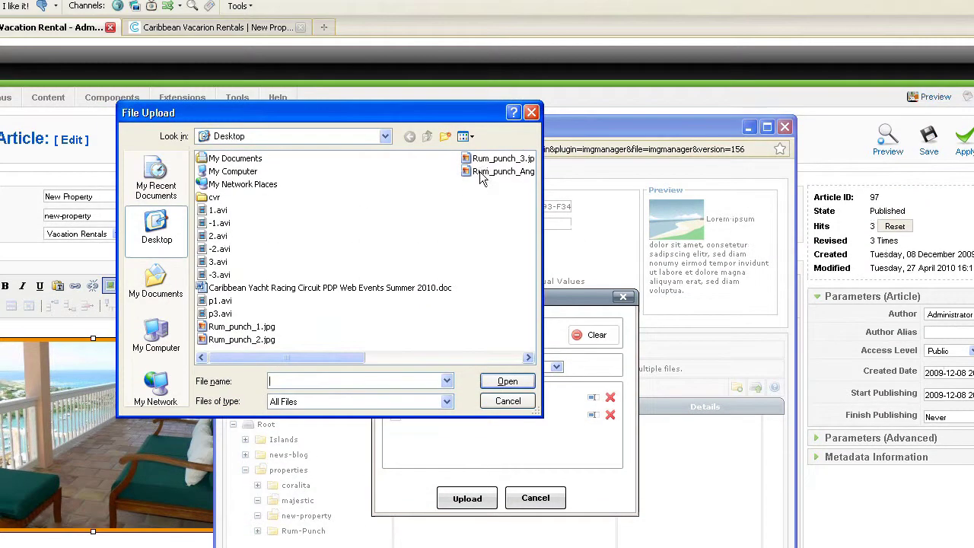
click(487, 134)
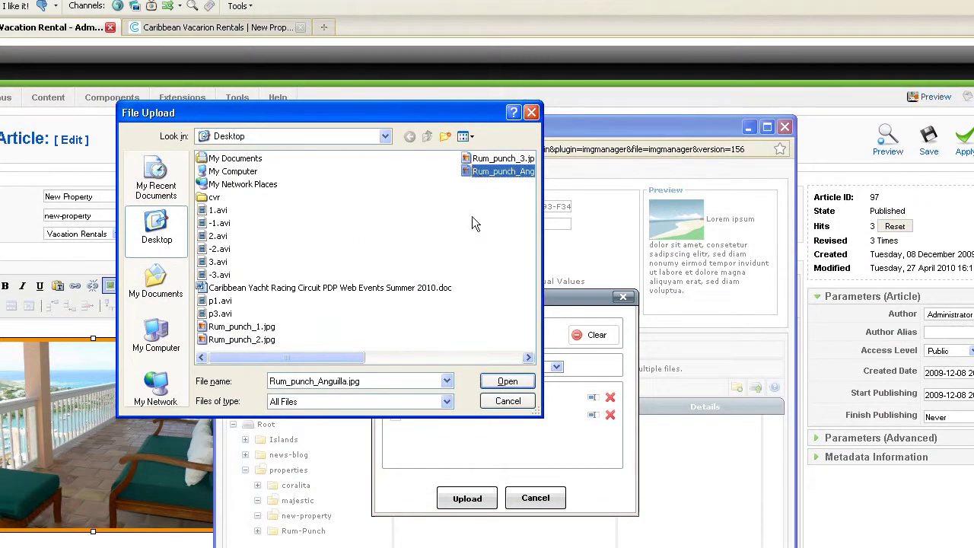
click(507, 381)
click(471, 502)
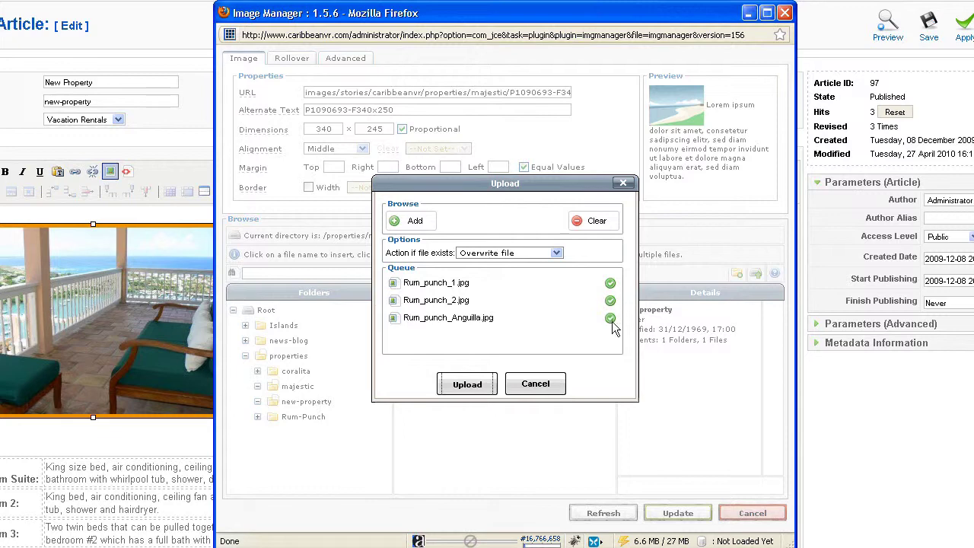
click(551, 383)
- Replace the balcony photo with Rum_punch_2.jpg, the 300×238 red-lounger terrace shot
click(477, 312)
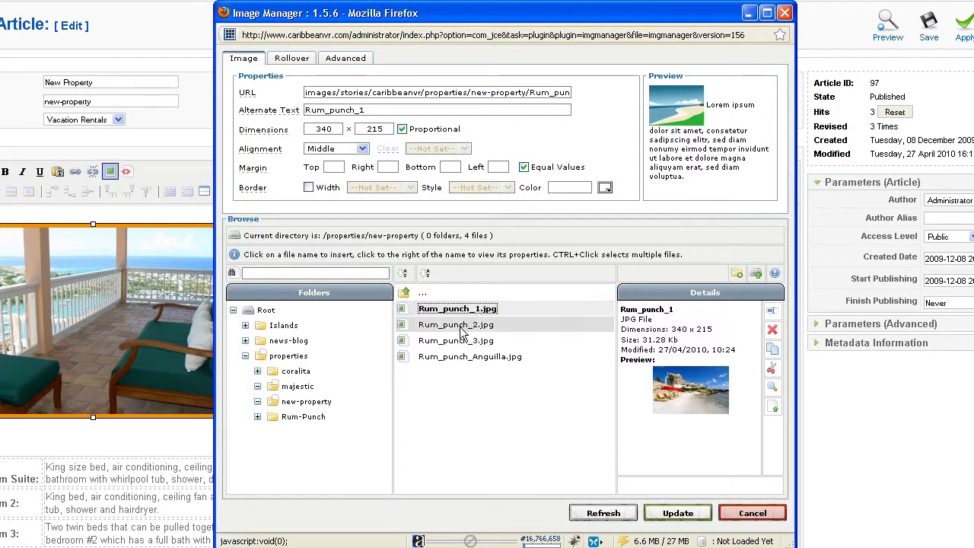
click(460, 326)
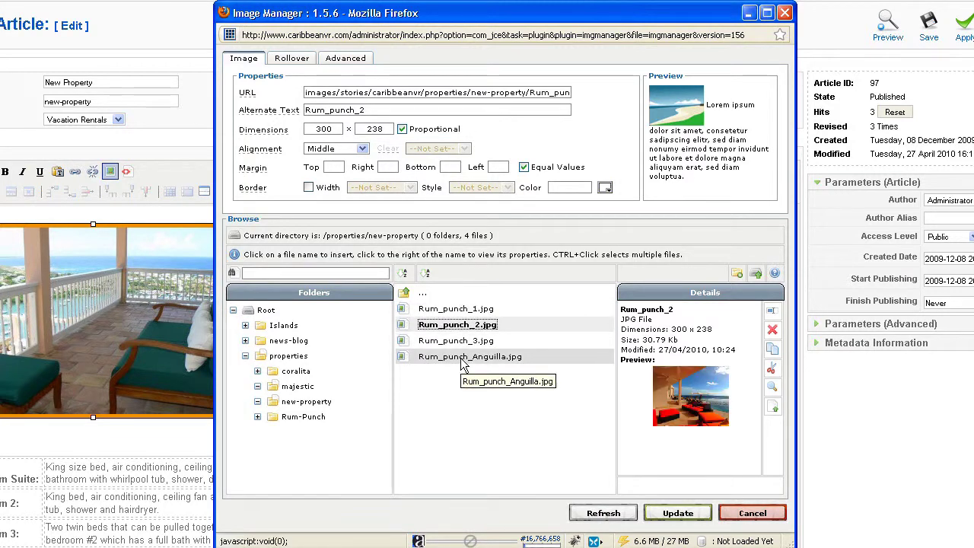
click(462, 357)
click(467, 326)
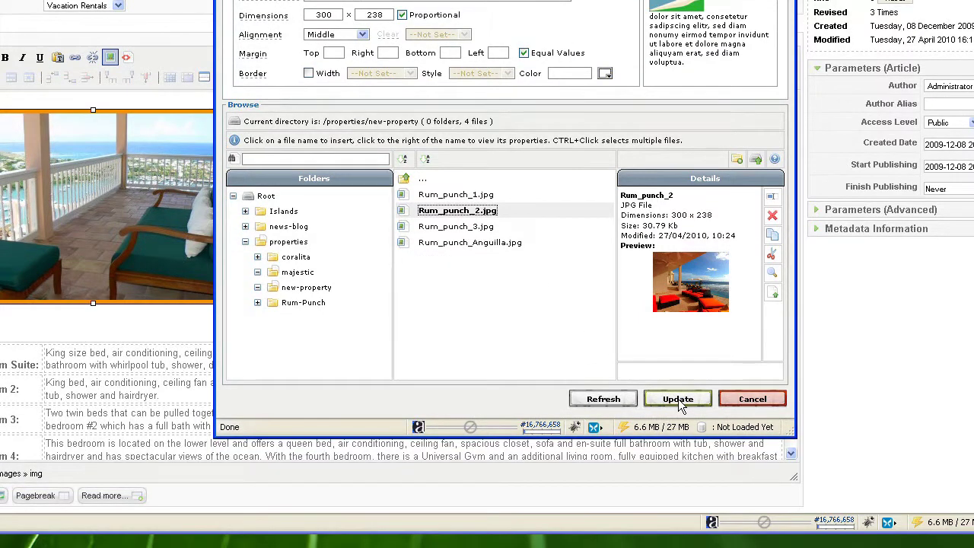
click(677, 400)
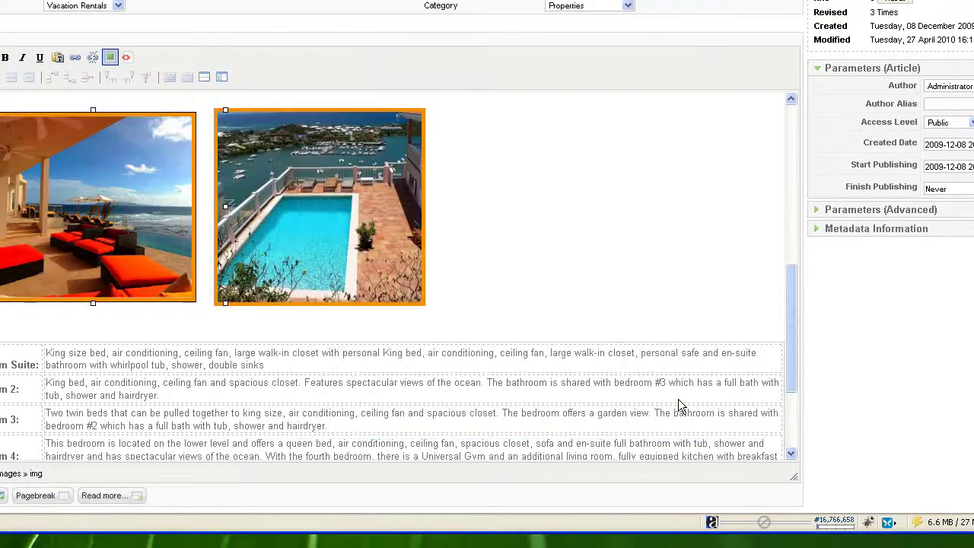
click(336, 184)
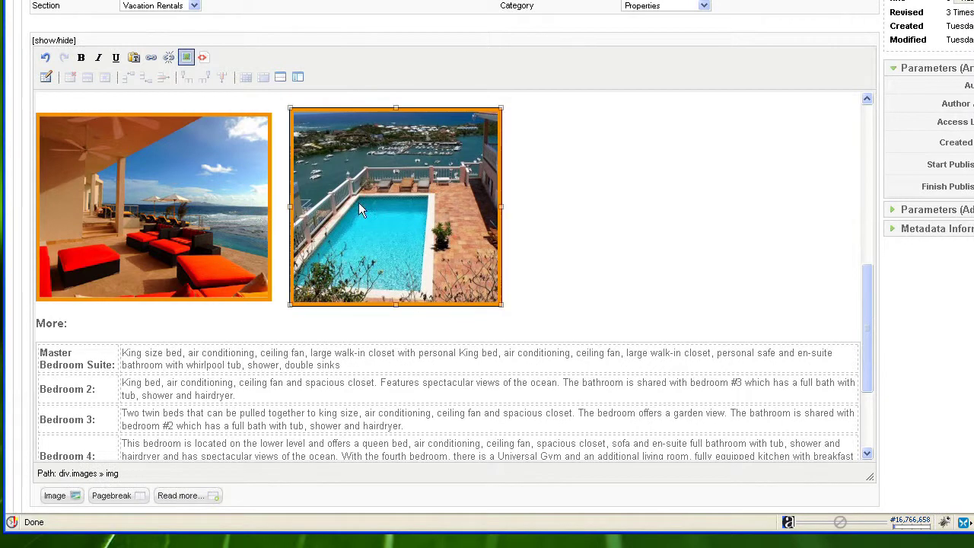
- Delete the pool photo from the editor, leaving only the terrace image under Photos
click(282, 202)
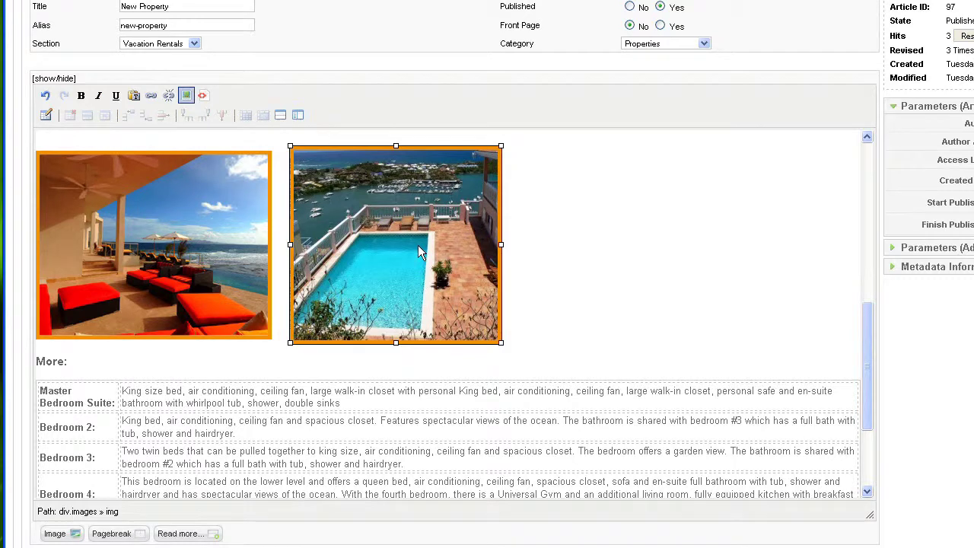
key(Delete)
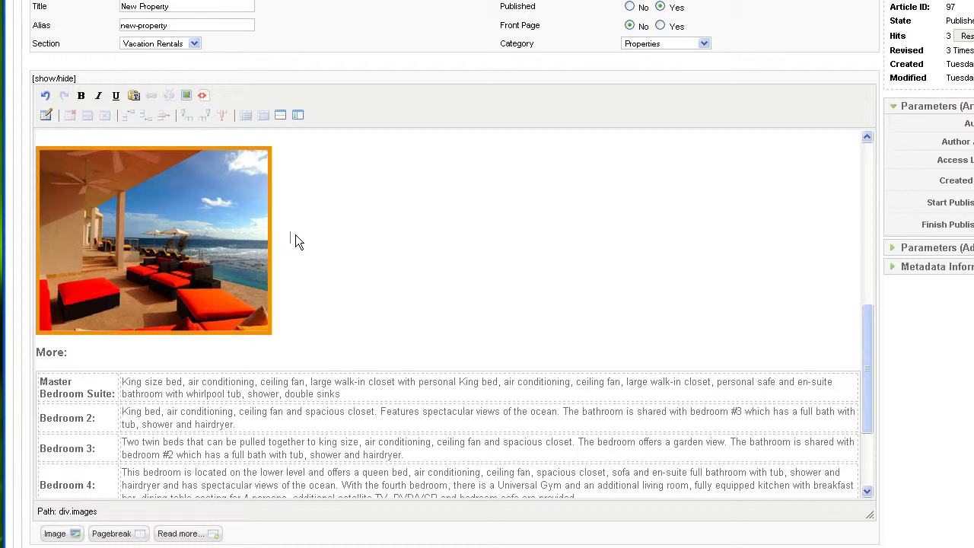
drag(865, 310, 682, 293)
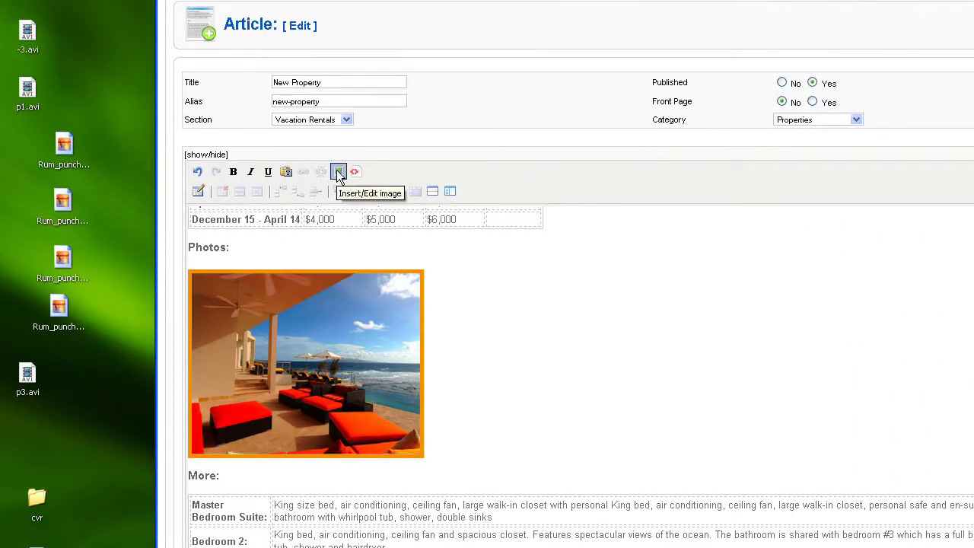
- Insert Rum_punch_3.jpg from properties/new-property beside the terrace image under Photos
click(339, 95)
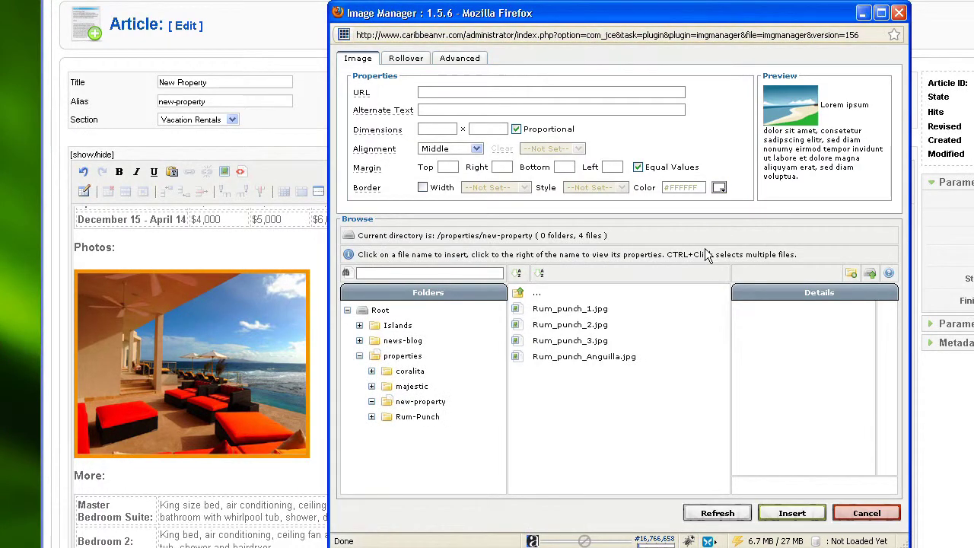
click(567, 308)
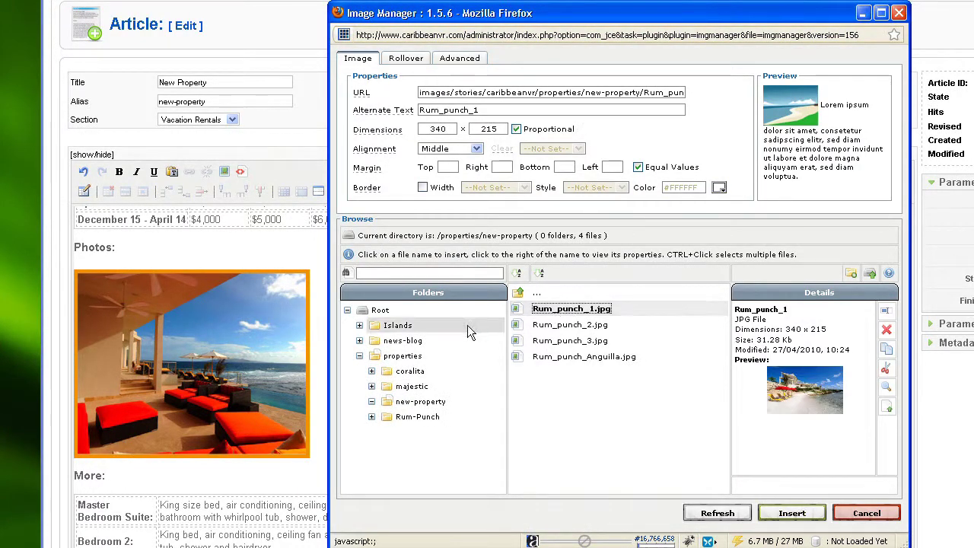
click(400, 357)
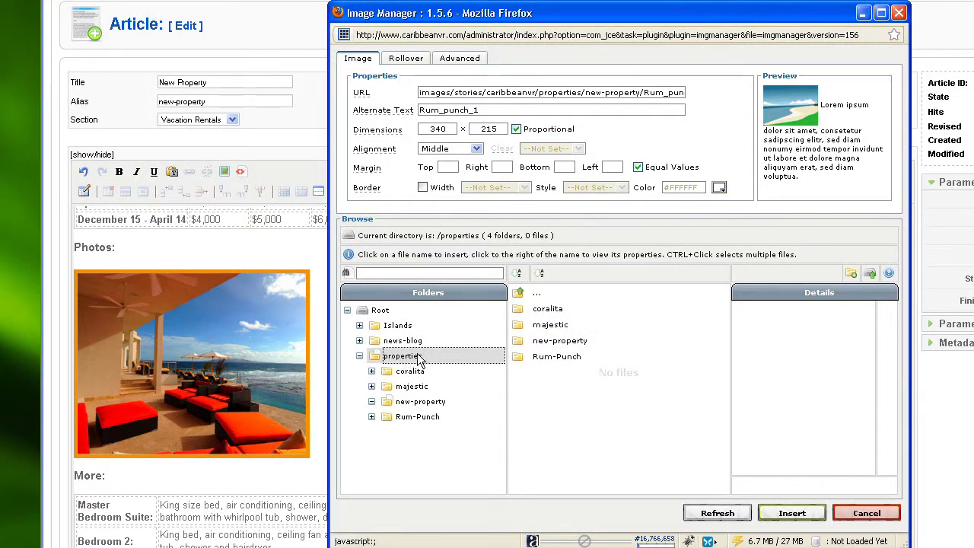
click(555, 341)
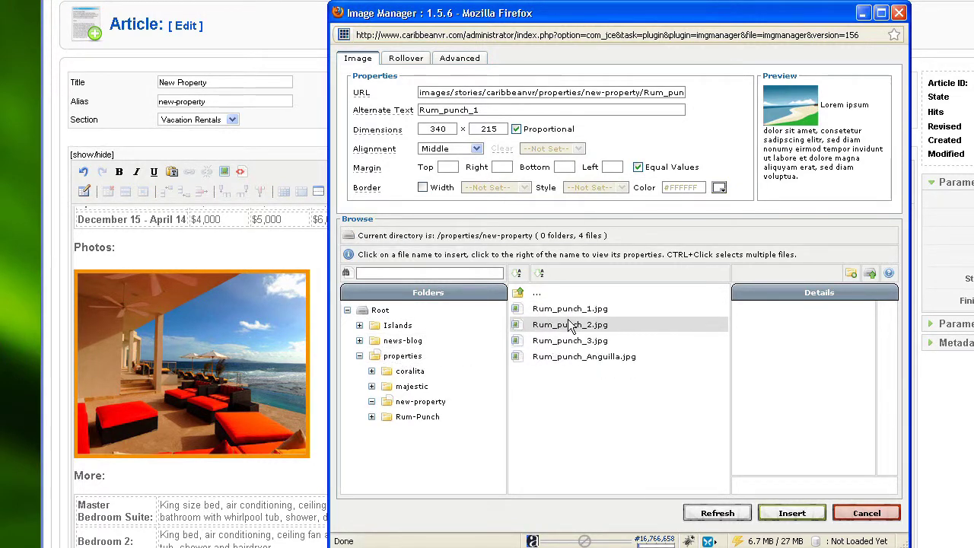
click(569, 326)
click(564, 312)
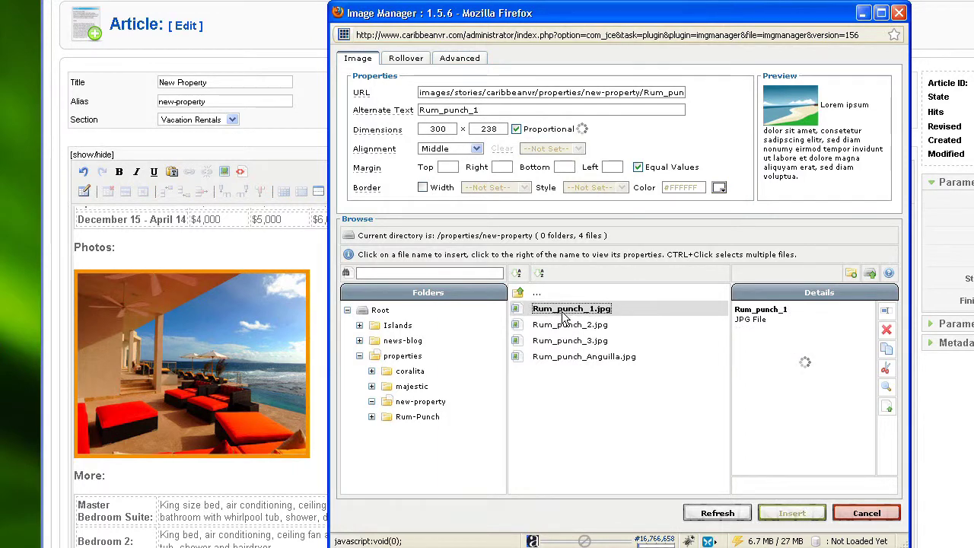
click(569, 342)
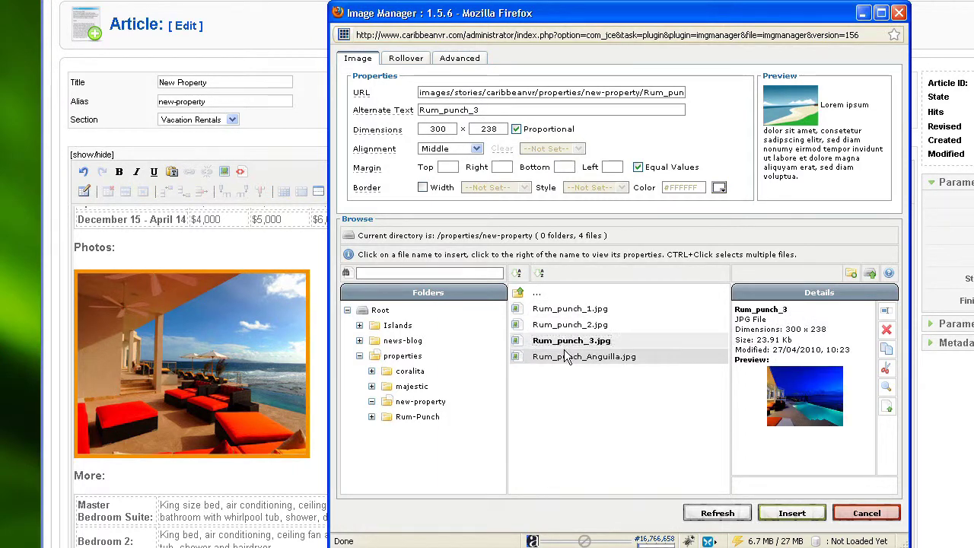
click(565, 357)
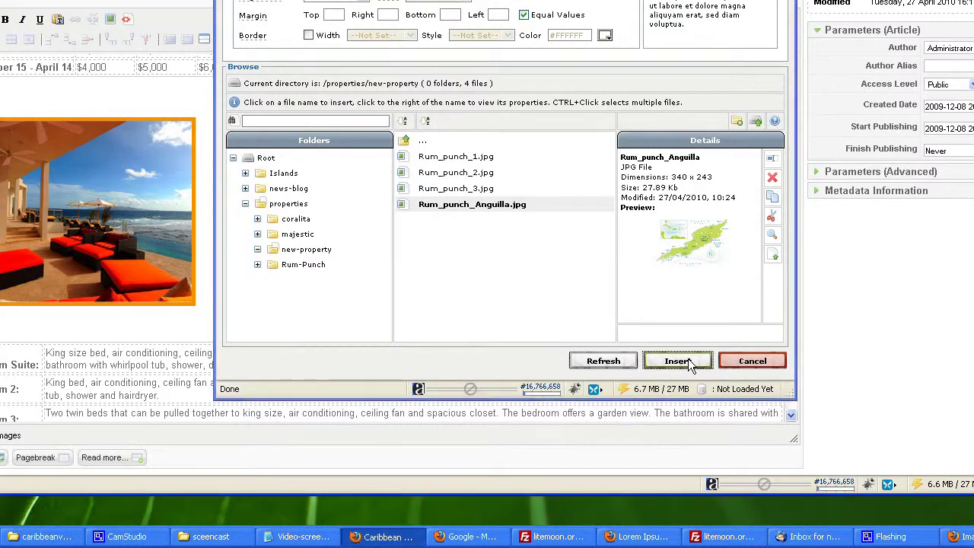
click(688, 360)
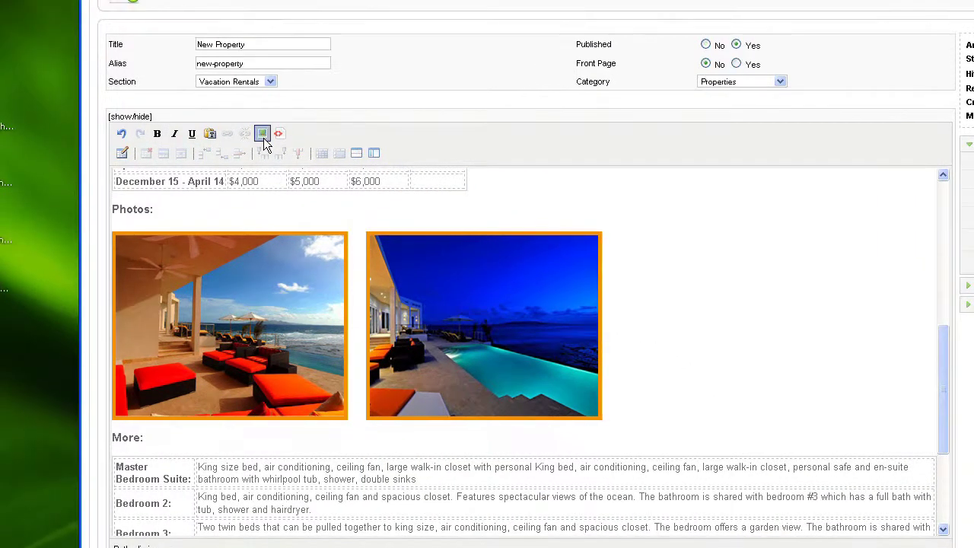
- Insert the Rum_punch_1.jpg beach photo under the Photos heading
click(262, 137)
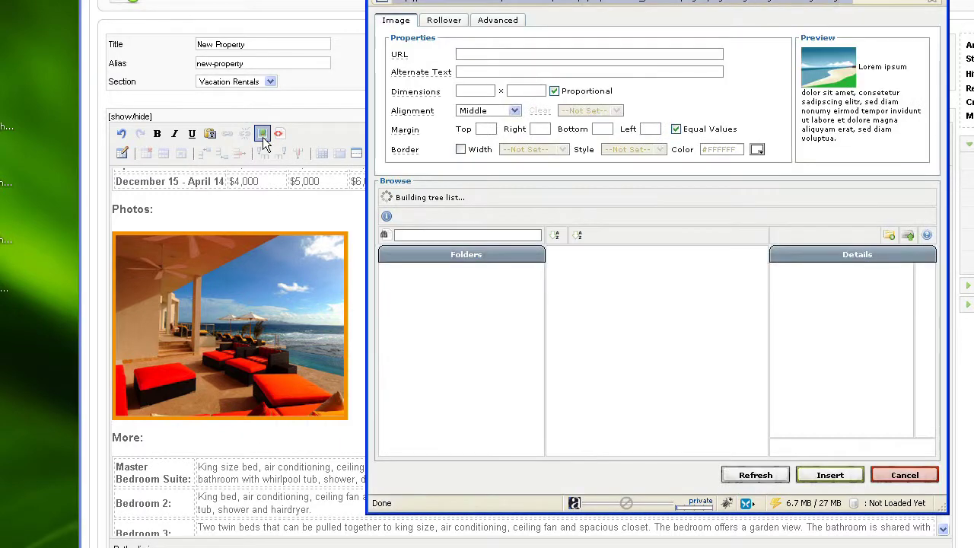
click(632, 272)
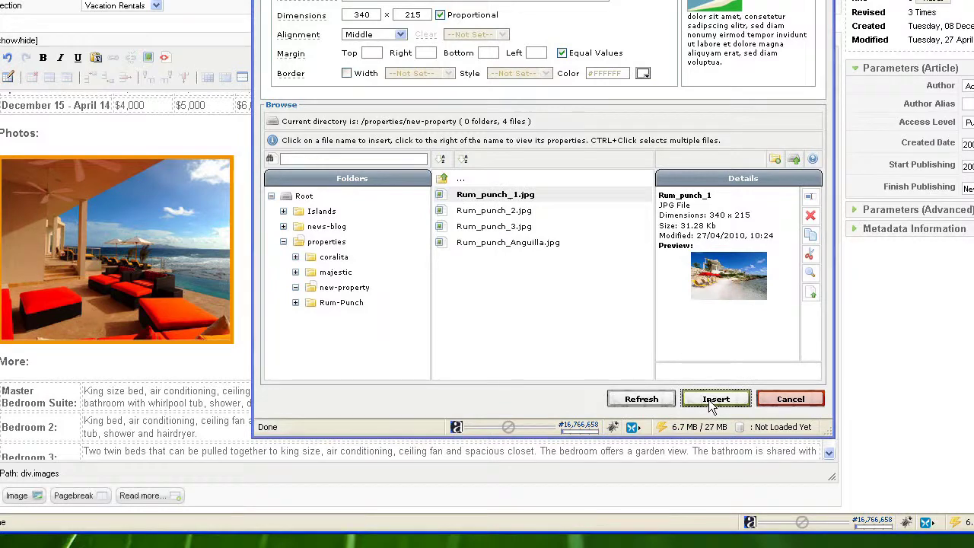
click(827, 476)
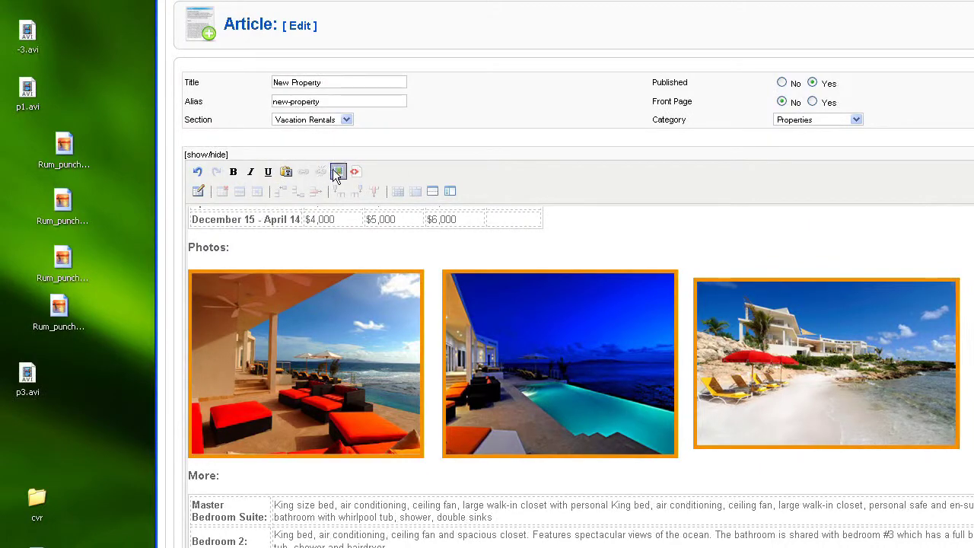
- Insert a second copy of the Rum_punch_3.jpg night pool photo below it
click(338, 172)
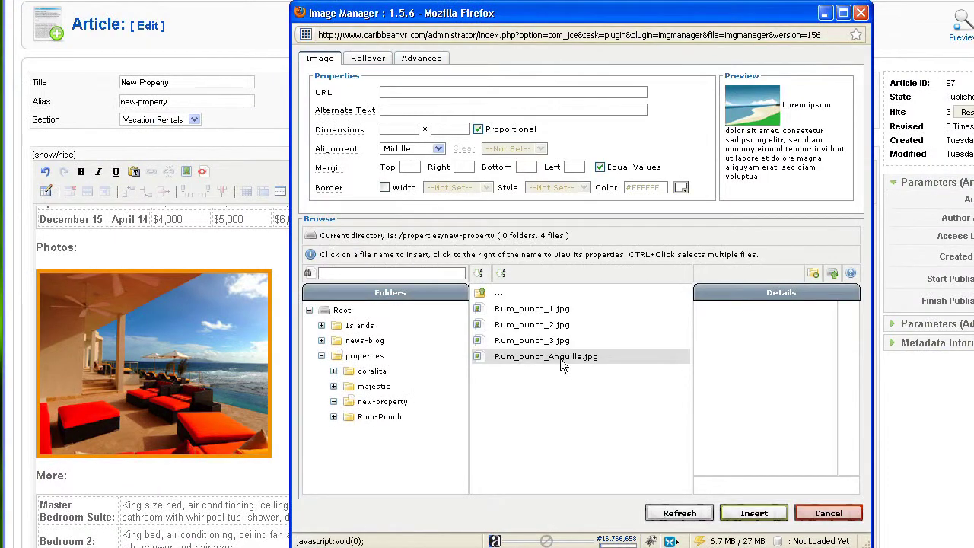
click(563, 363)
click(533, 309)
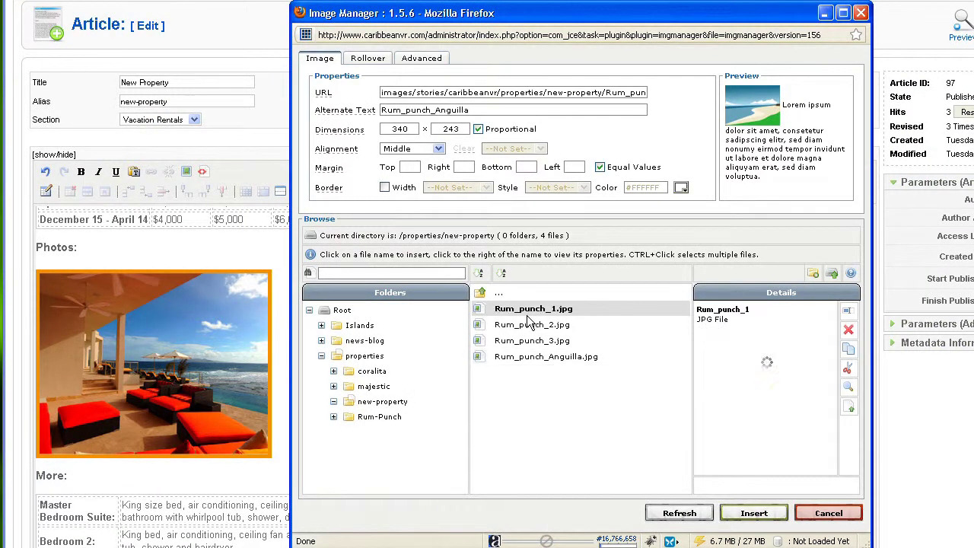
click(529, 326)
click(529, 341)
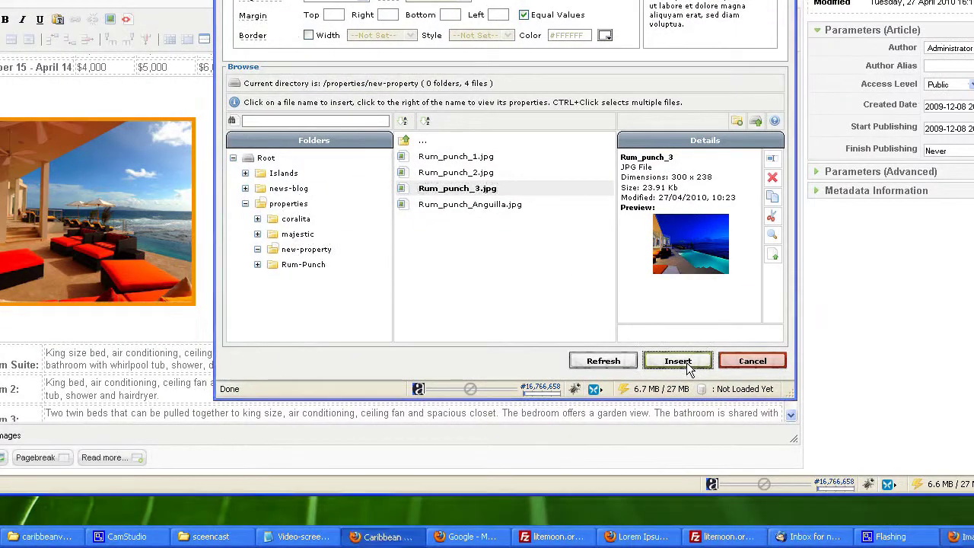
click(715, 399)
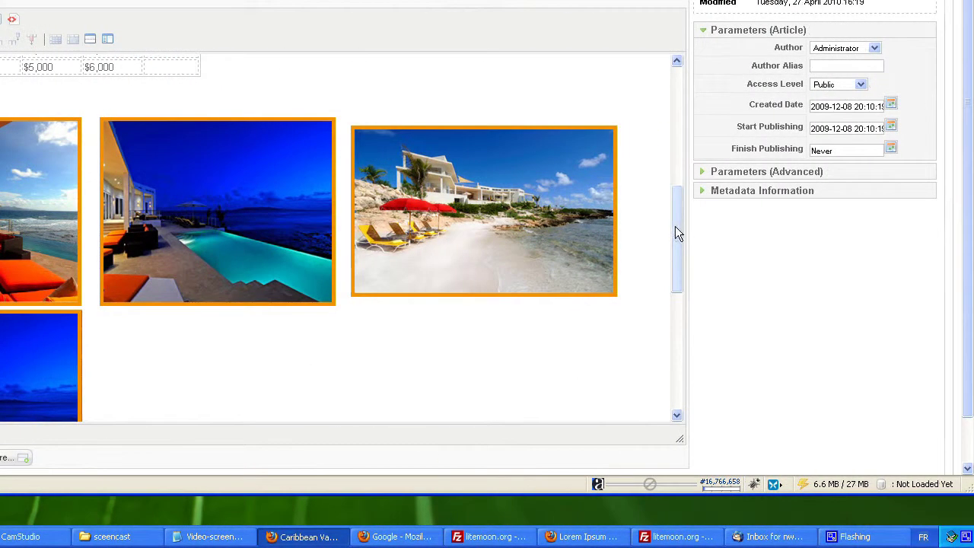
- Save the article, then reload the live New Property page showing the twilight pool teaser
drag(789, 226, 793, 306)
drag(679, 304, 668, 242)
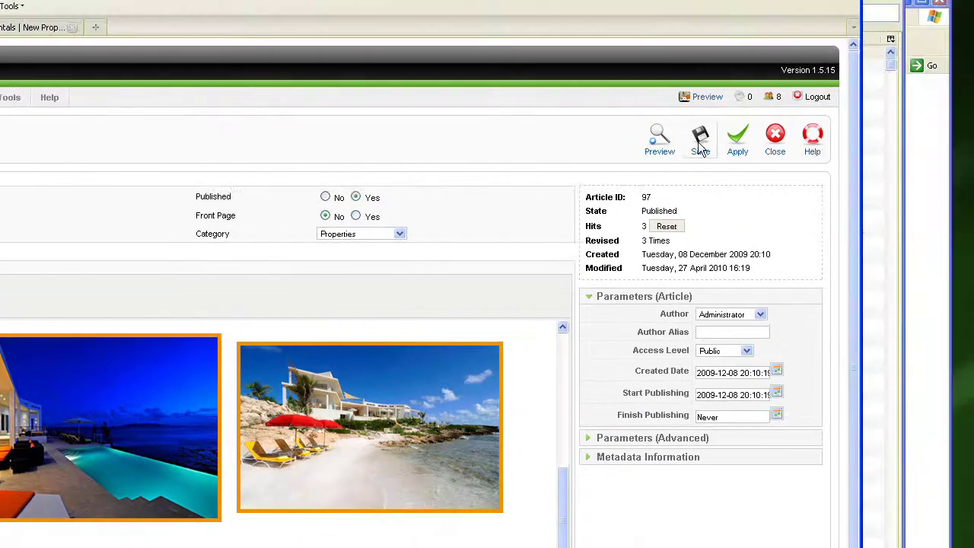
click(700, 145)
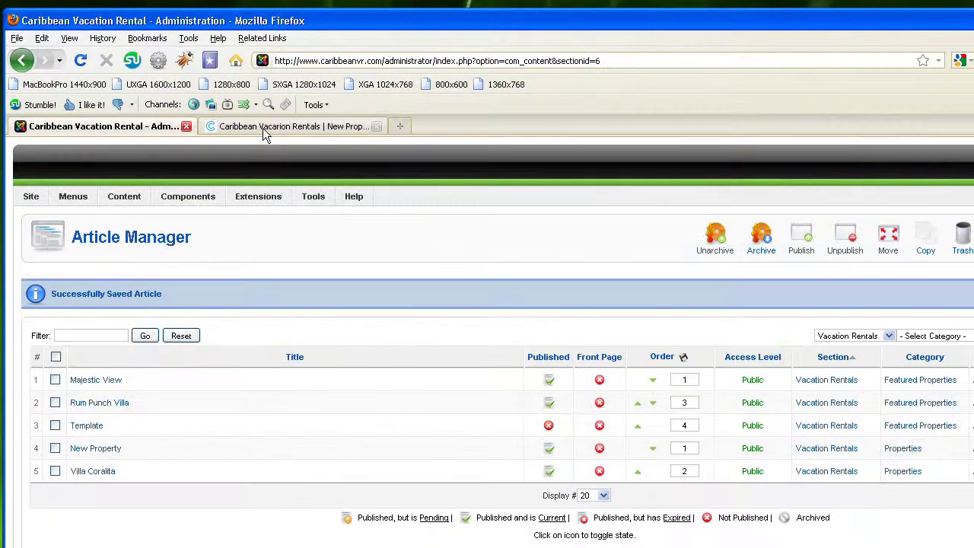
click(265, 128)
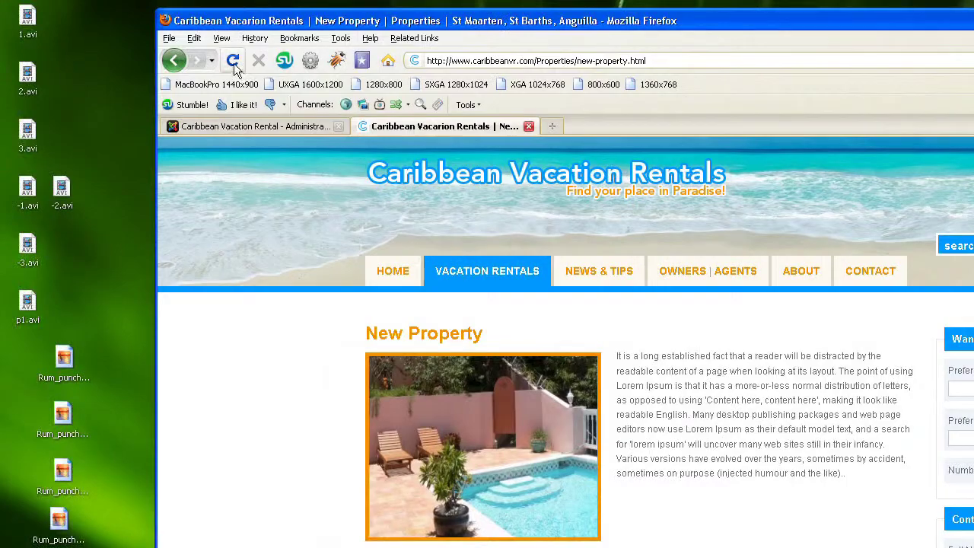
click(80, 60)
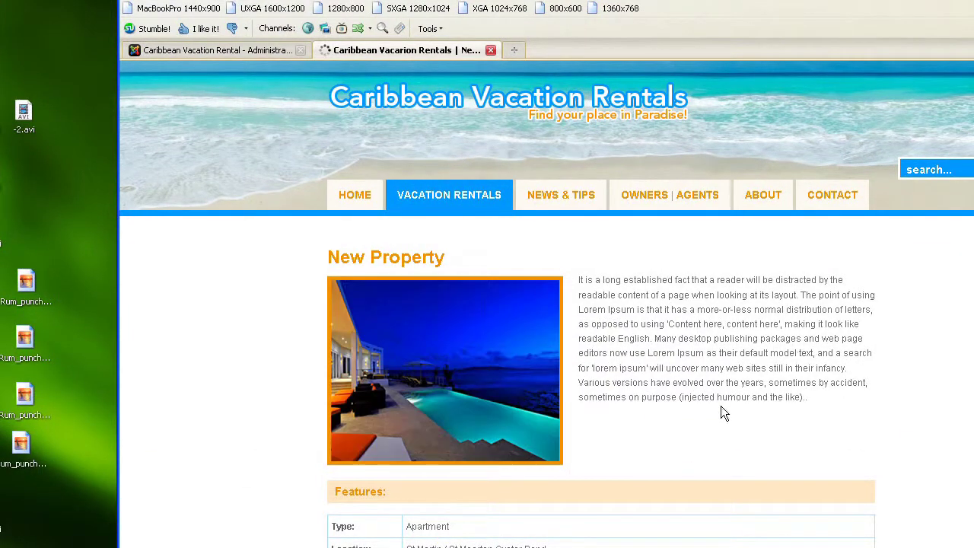